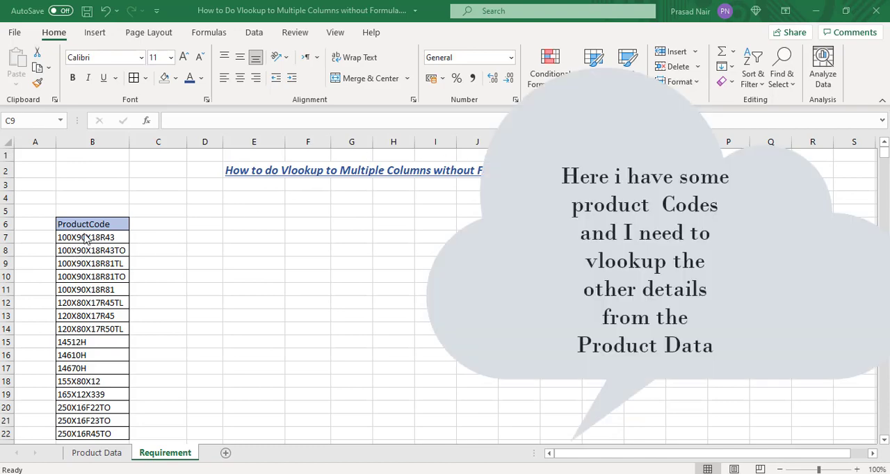
Step: Try to copy the Product to SalesPrice headers from the Product Data sheet into the Requirement sheet, starting at cell C6
{"action": "left_click_drag", "start_coordinate": [92, 225], "coordinate": [92, 431]}
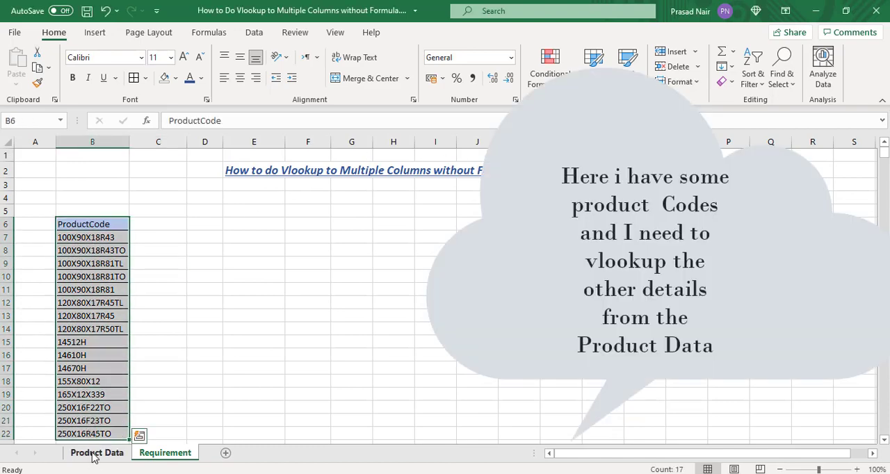
{"action": "left_click", "coordinate": [96, 453]}
{"action": "left_click", "coordinate": [213, 271]}
{"action": "key", "text": "ctrl+Up"}
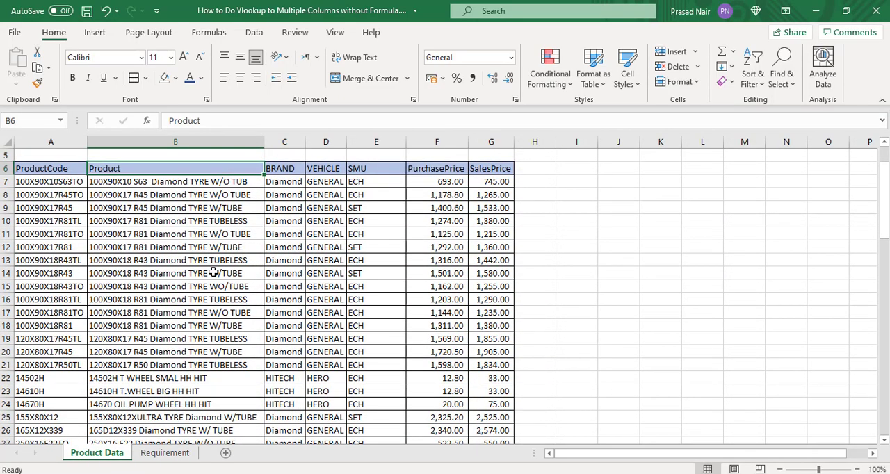
{"action": "key", "text": "shift+Right"}
{"action": "key", "text": "shift+Right"}
{"action": "key", "text": "shift+Right"}
{"action": "key", "text": "shift+Right"}
{"action": "key", "text": "shift+Right"}
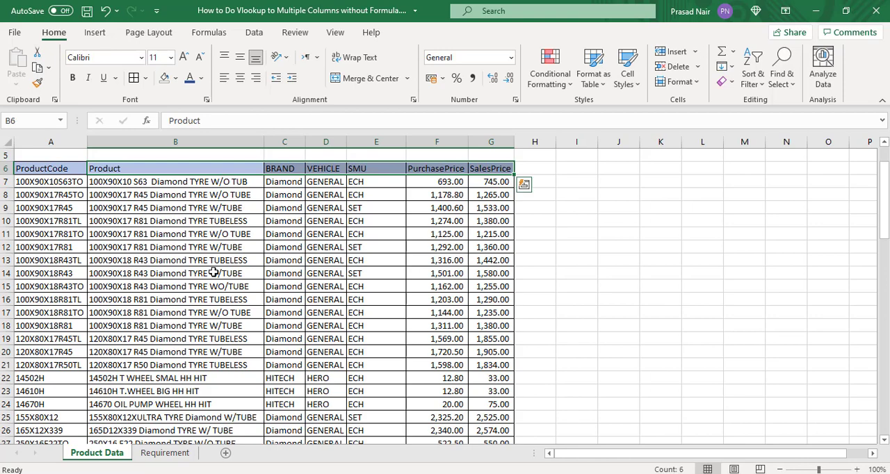
{"action": "key", "text": "ctrl+c"}
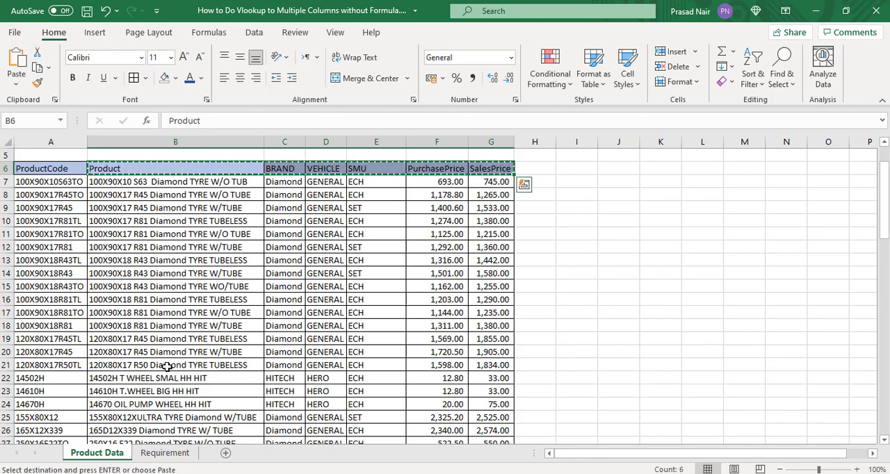
{"action": "left_click", "coordinate": [174, 458]}
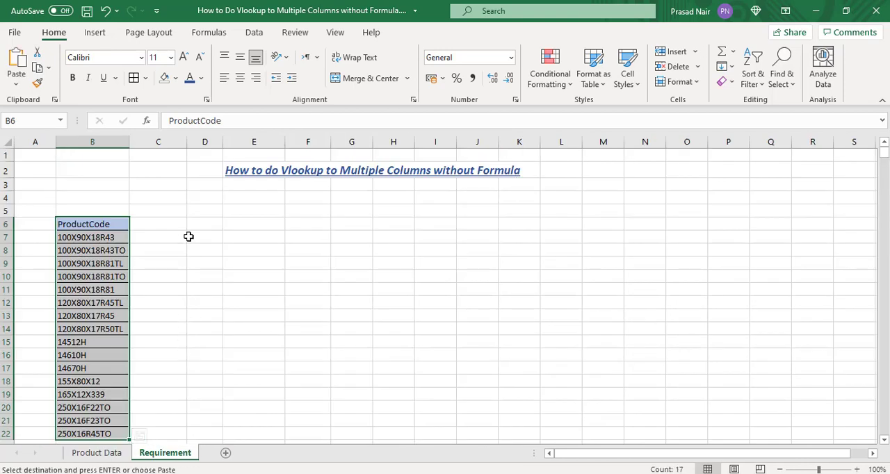
{"action": "left_click", "coordinate": [160, 224]}
{"action": "key", "text": "ctrl+v"}
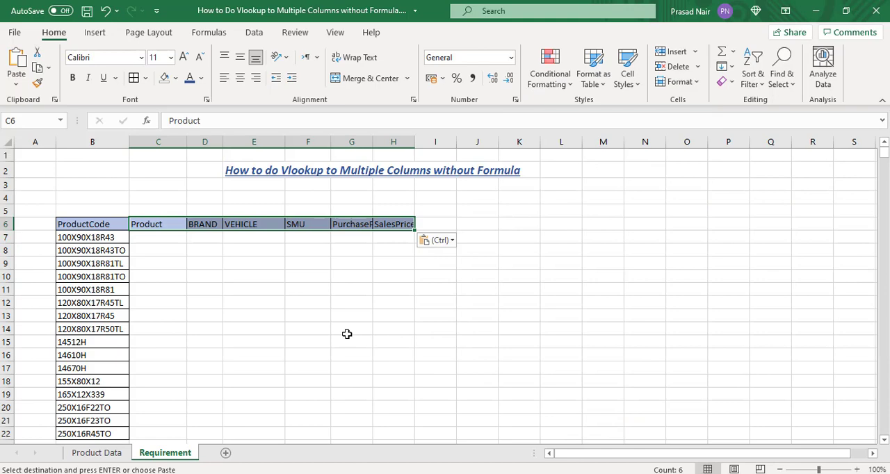
{"action": "key", "text": "ctrl+z"}
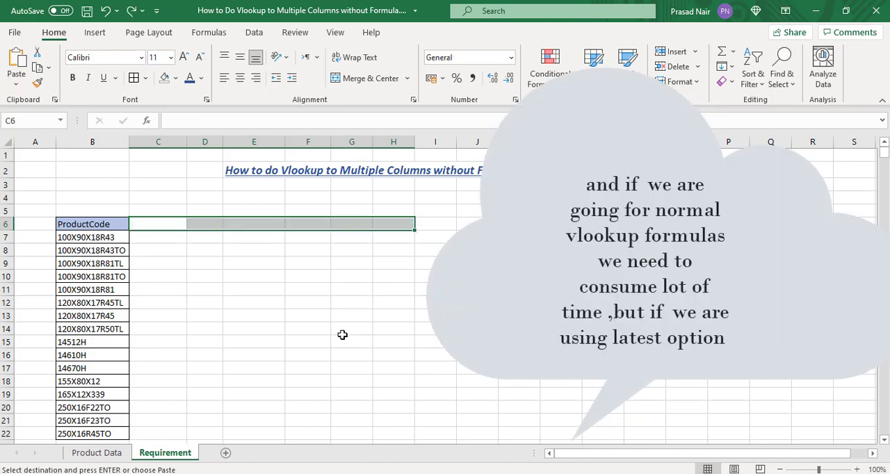
{"action": "left_click", "coordinate": [220, 301]}
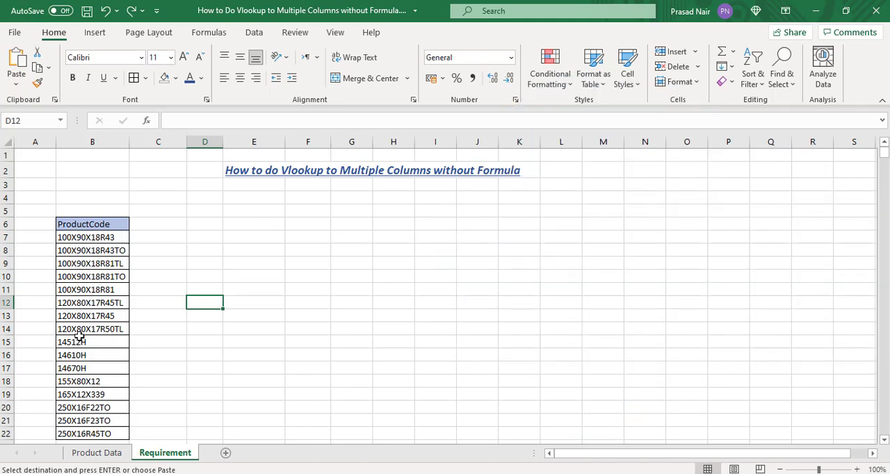
Step: Convert the ProductCode list in B6:B22 of the Requirement sheet to a table and load it into Power Query
{"action": "left_click", "coordinate": [82, 222]}
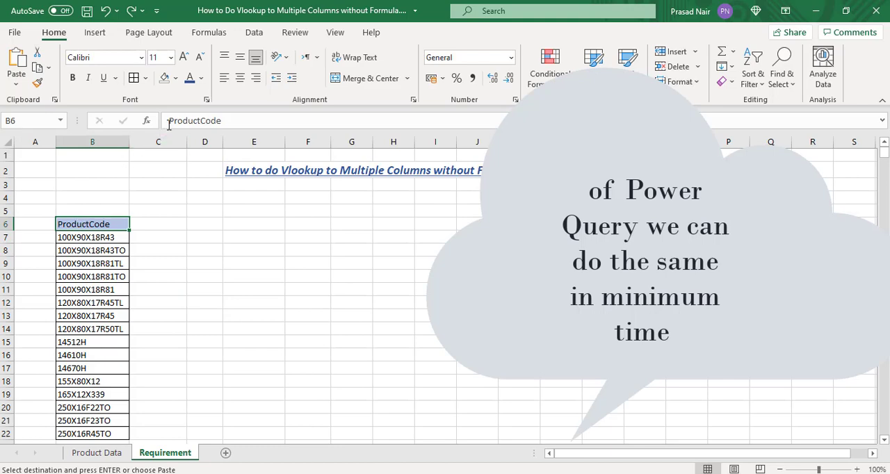
{"action": "left_click", "coordinate": [256, 33]}
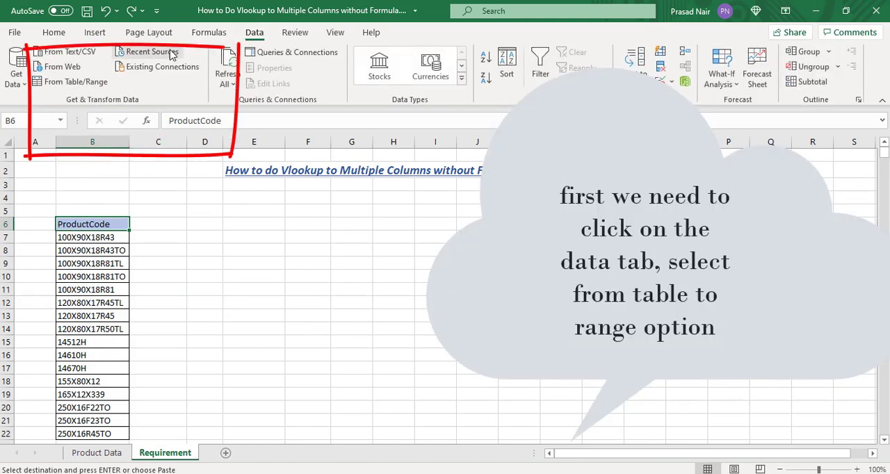
{"action": "left_click", "coordinate": [81, 85]}
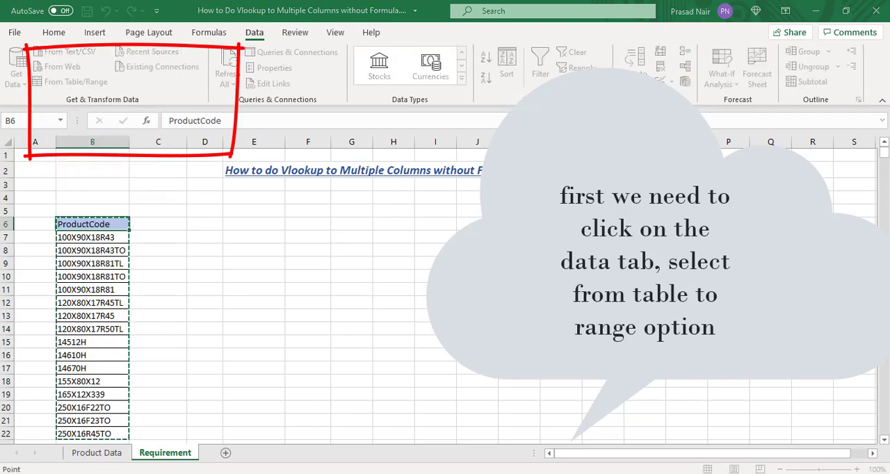
{"action": "left_click", "coordinate": [538, 317]}
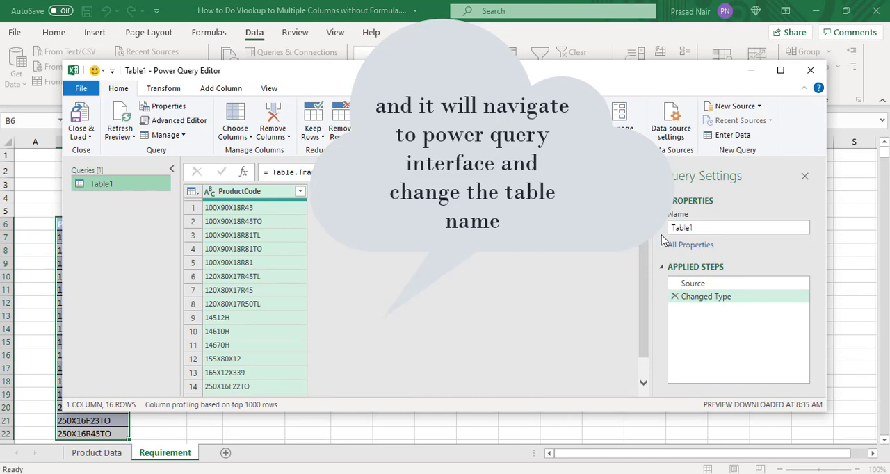
Step: Rename the product code query as Productcode and load it to the workbook as a connection only
{"action": "left_click", "coordinate": [723, 229]}
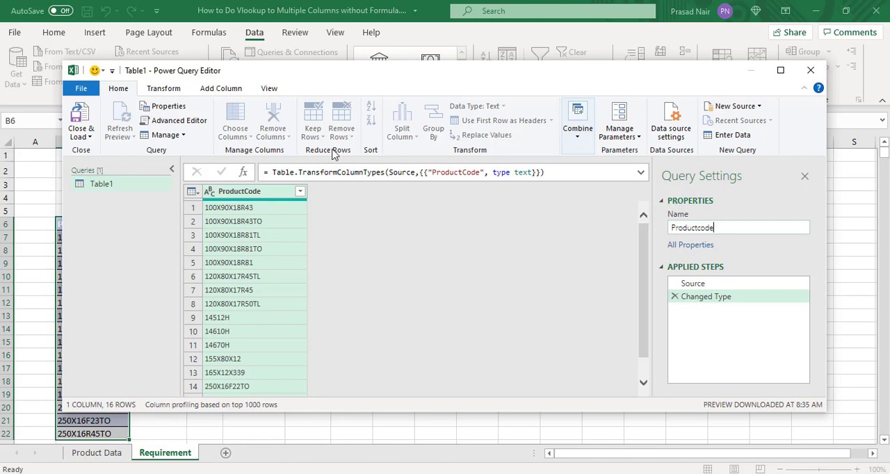
{"action": "left_click", "coordinate": [97, 138]}
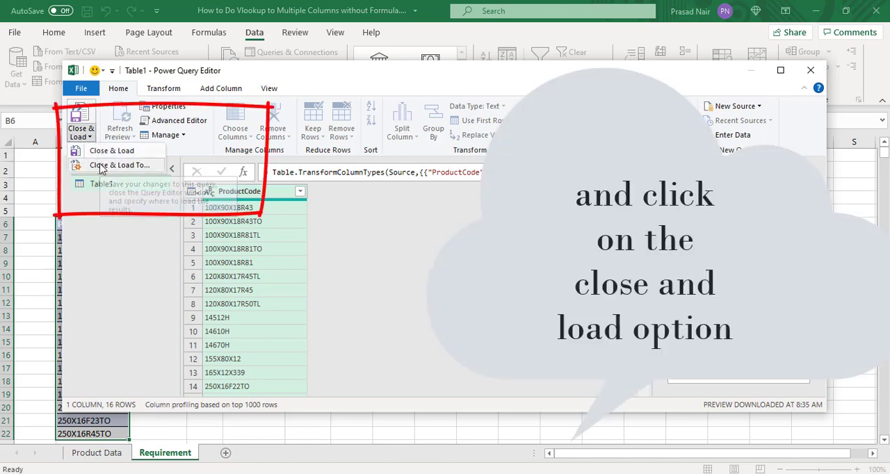
{"action": "left_click", "coordinate": [100, 167]}
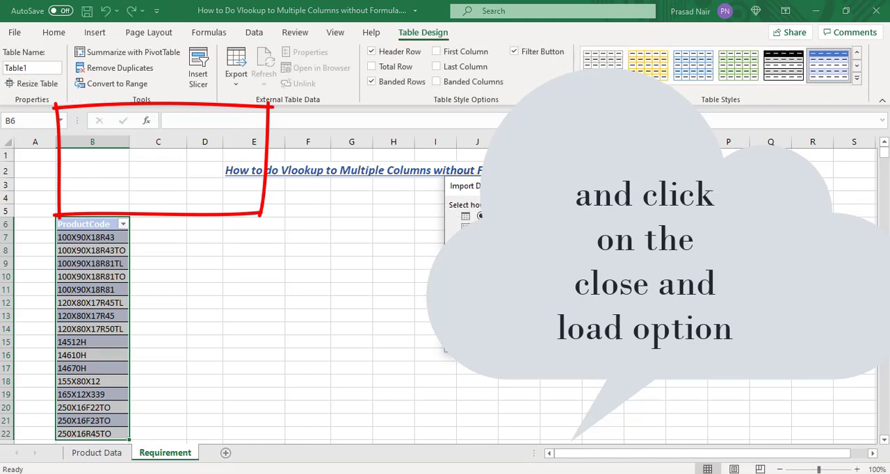
{"action": "left_click", "coordinate": [484, 256]}
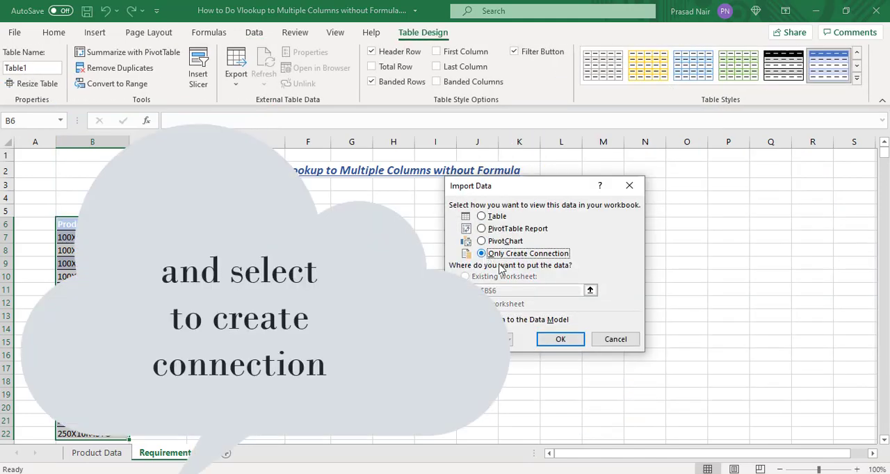
{"action": "left_click", "coordinate": [560, 340]}
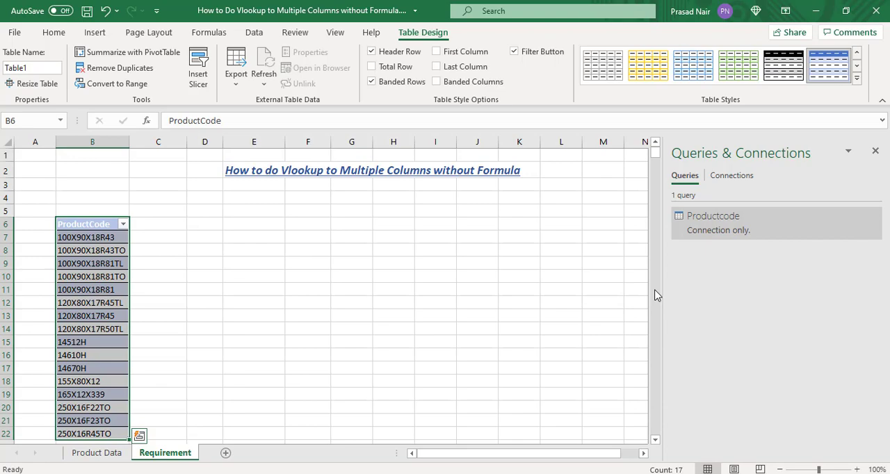
{"action": "left_click", "coordinate": [431, 313]}
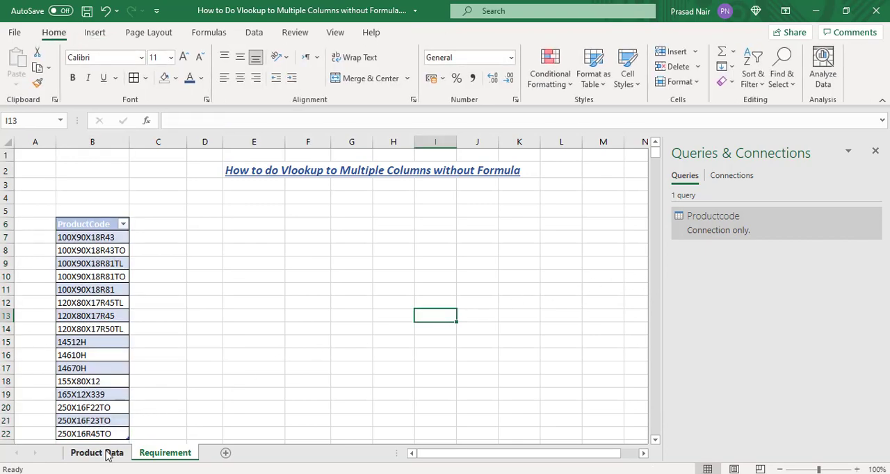
Step: Convert A6:G81 on the Product Data sheet to a table with headers and load it into Power Query
{"action": "left_click", "coordinate": [105, 453]}
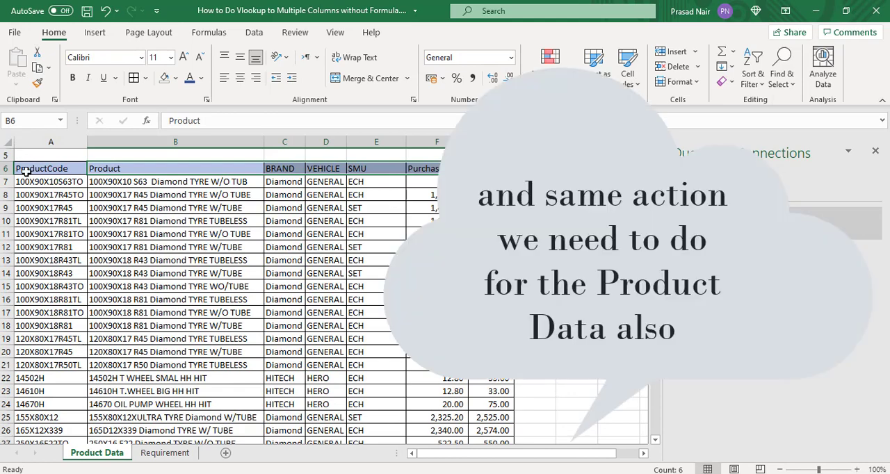
{"action": "left_click", "coordinate": [26, 173]}
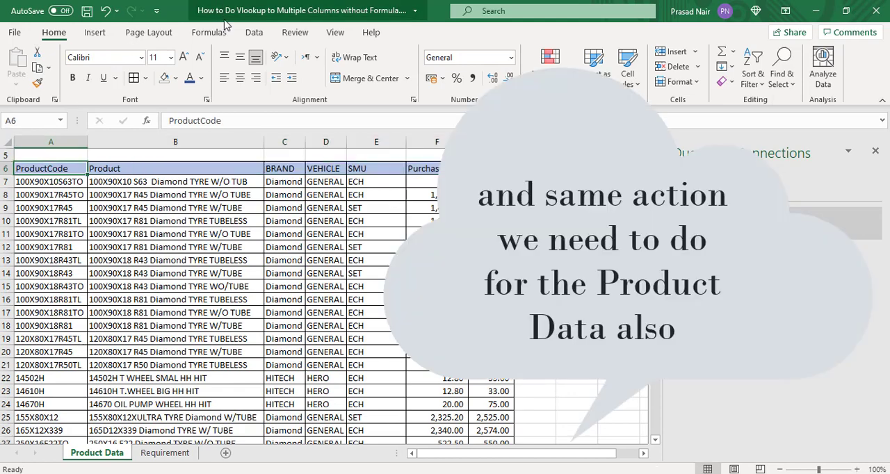
{"action": "left_click", "coordinate": [254, 33]}
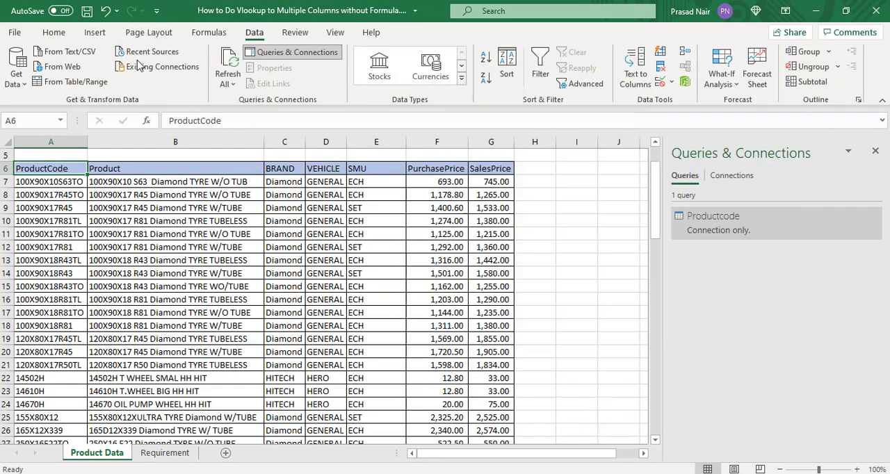
{"action": "left_click", "coordinate": [83, 81]}
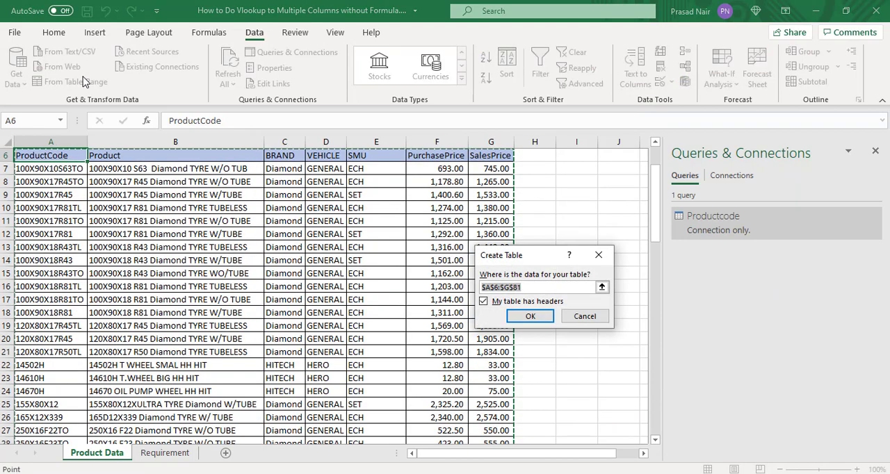
{"action": "left_click", "coordinate": [532, 320]}
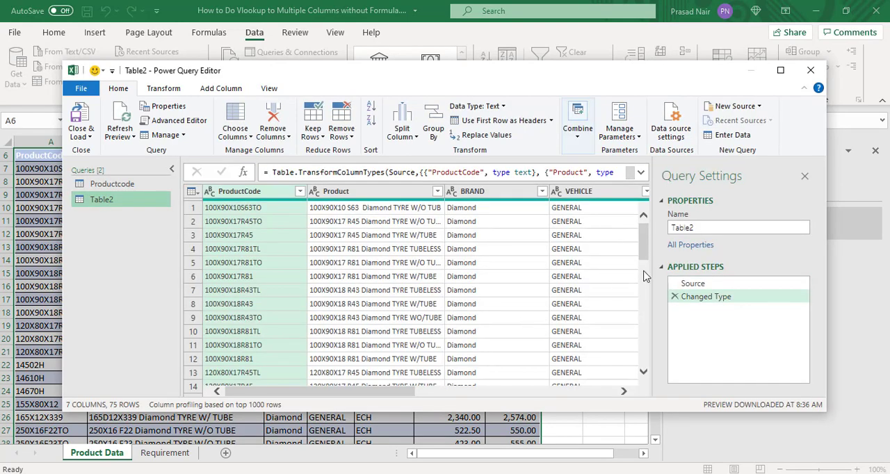
Step: Rename the product details query as Data and load it to the workbook as a connection only
{"action": "left_click", "coordinate": [725, 225]}
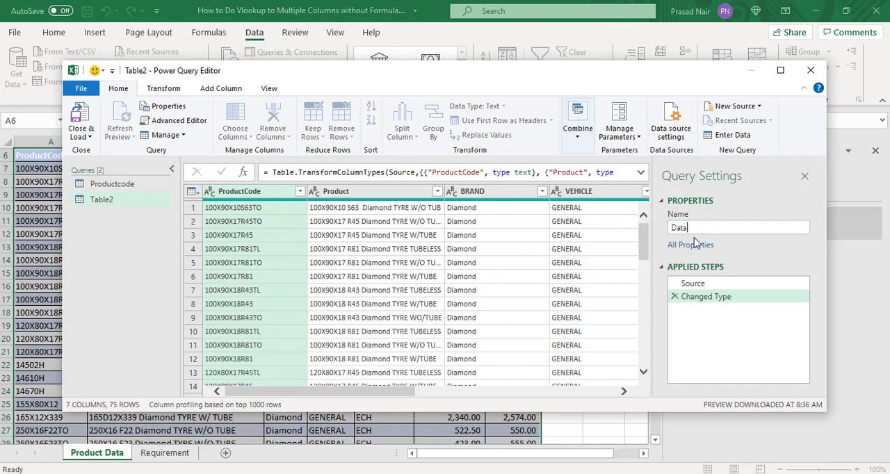
{"action": "left_click", "coordinate": [88, 136]}
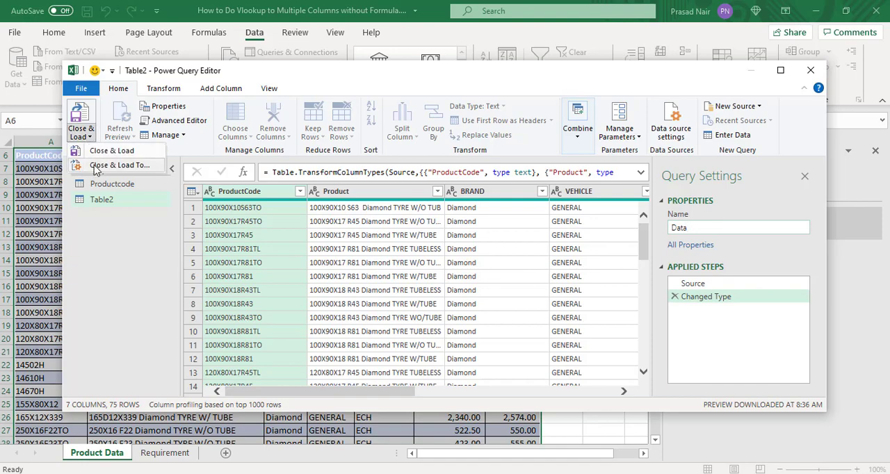
{"action": "left_click", "coordinate": [96, 171]}
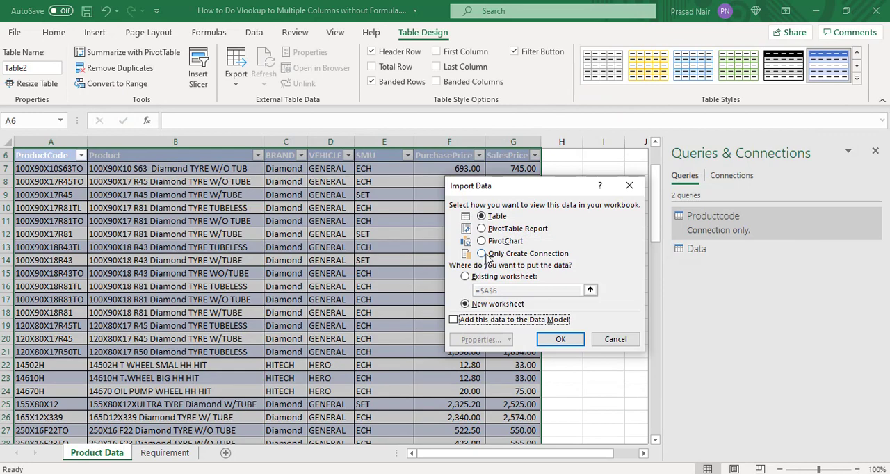
{"action": "left_click", "coordinate": [489, 255]}
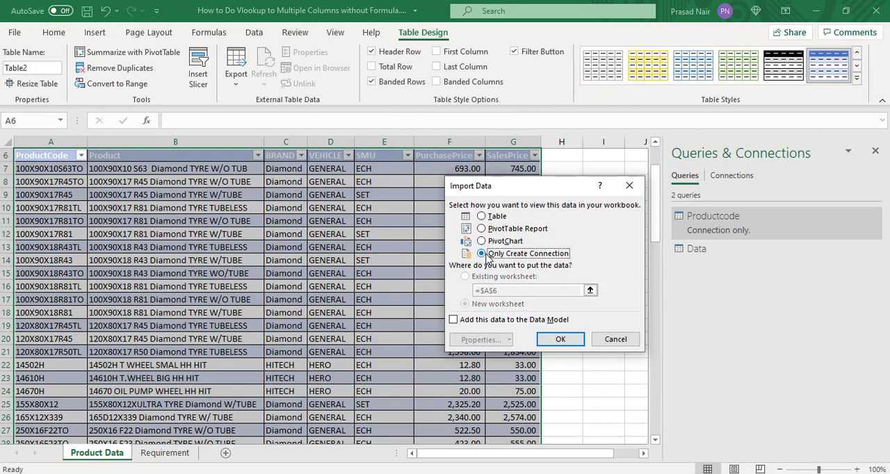
{"action": "left_click", "coordinate": [560, 341]}
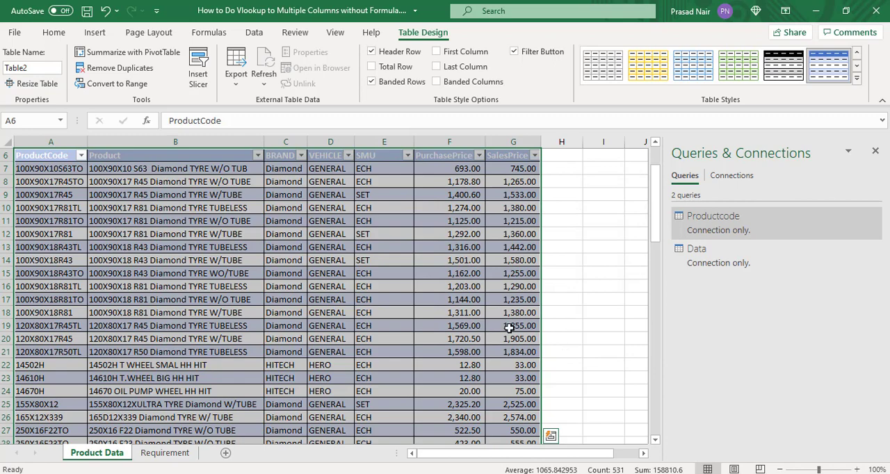
Step: Select cell E6 on the Requirement sheet as the destination for the merged data
{"action": "left_click", "coordinate": [178, 453]}
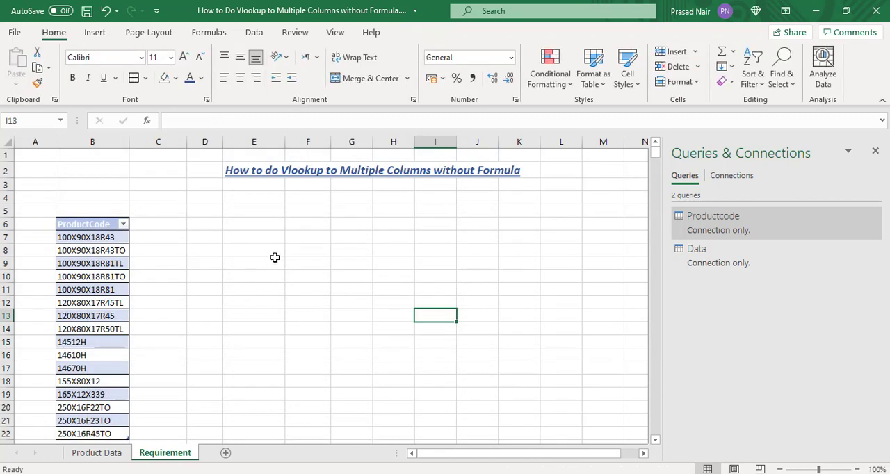
{"action": "left_click", "coordinate": [281, 237]}
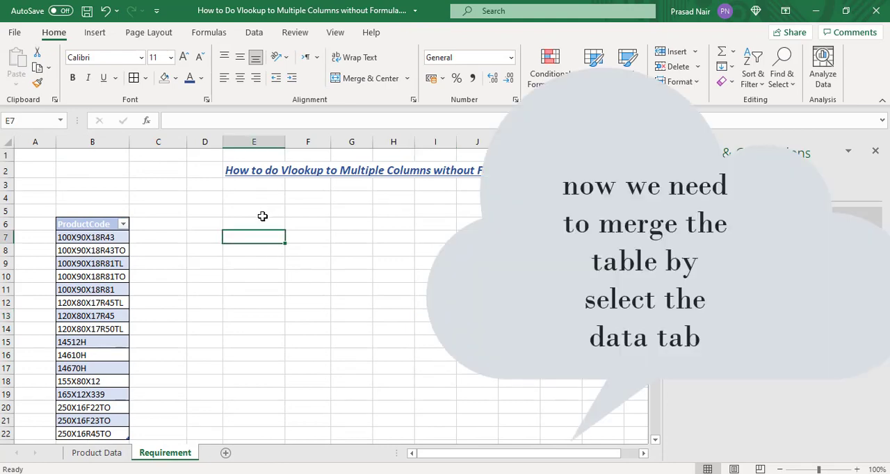
{"action": "left_click", "coordinate": [264, 223]}
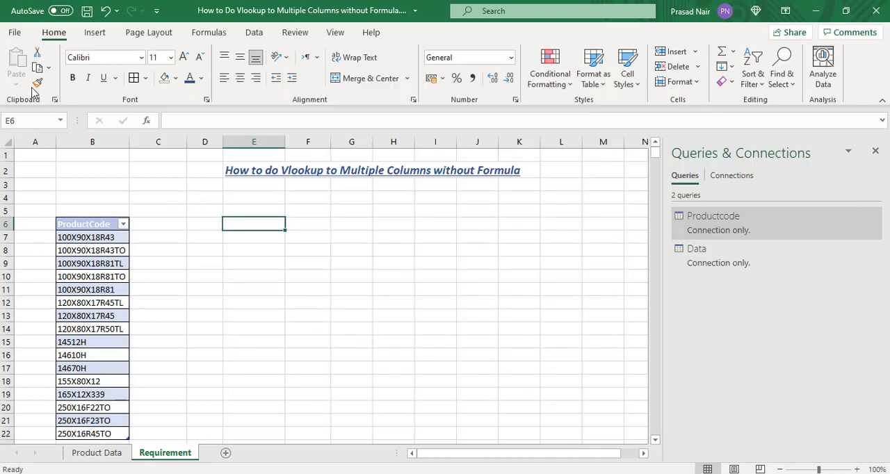
Step: Merge the Productcode query with the Data query, matching on ProductCode in both with a Left Outer join
{"action": "left_click", "coordinate": [253, 35]}
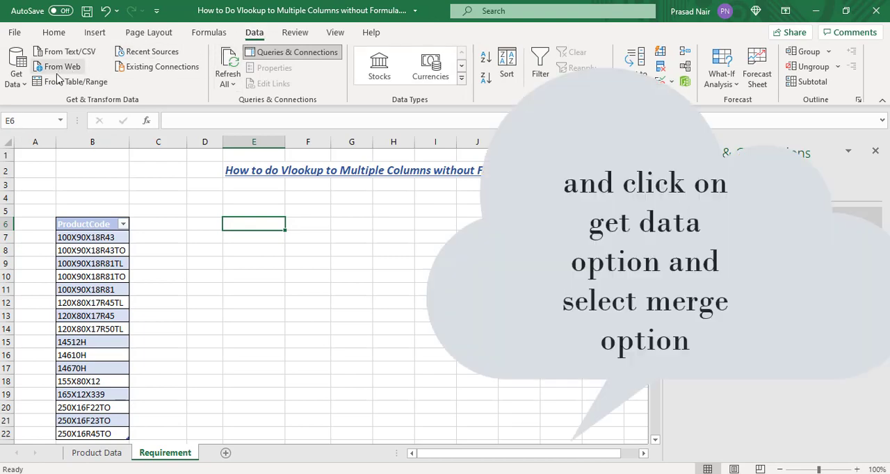
{"action": "left_click", "coordinate": [25, 84]}
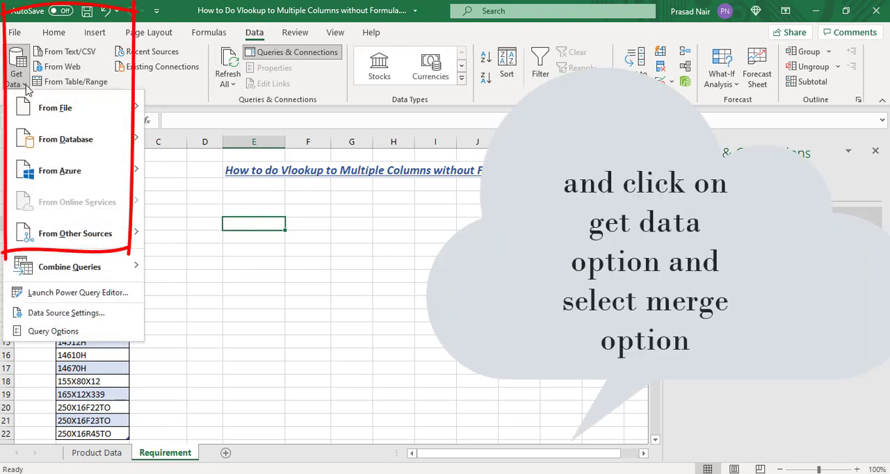
{"action": "mouse_move", "coordinate": [127, 267]}
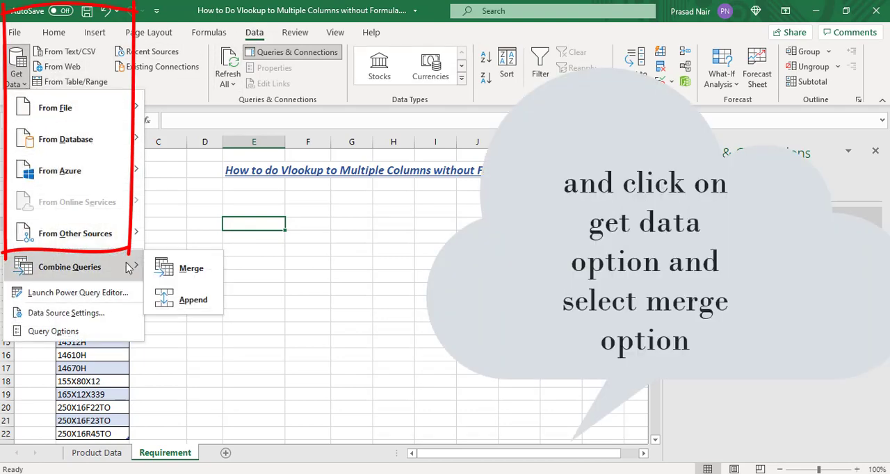
{"action": "left_click", "coordinate": [182, 269]}
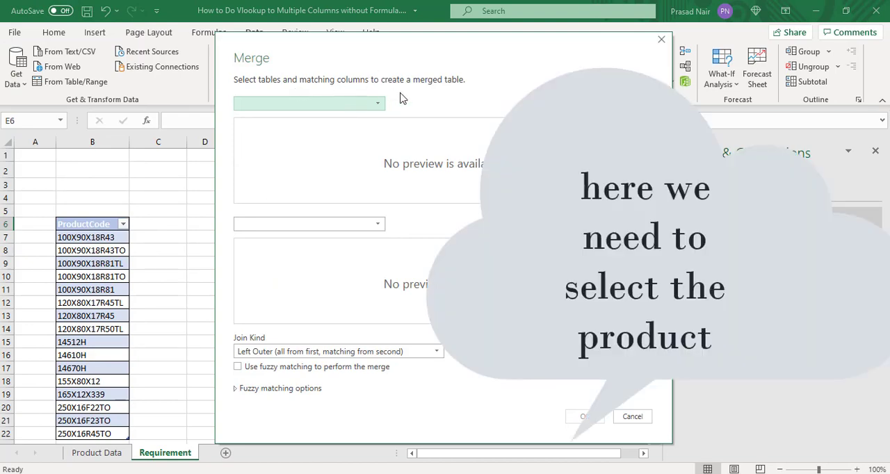
{"action": "left_click", "coordinate": [379, 106]}
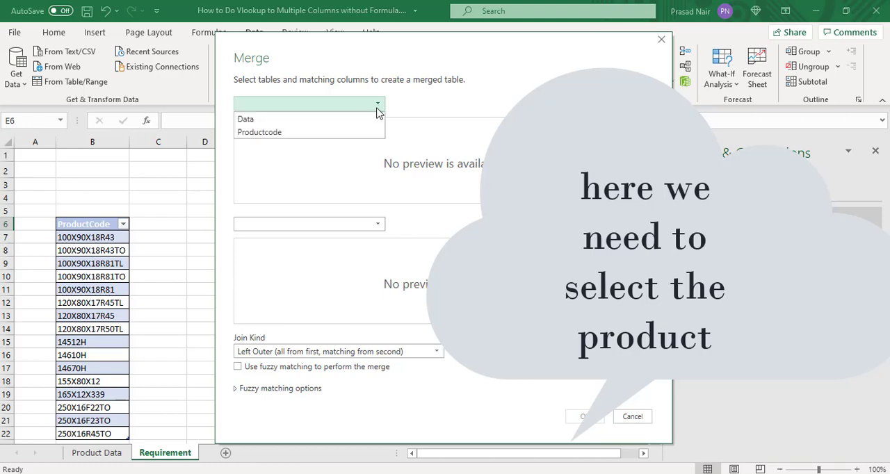
{"action": "left_click", "coordinate": [336, 133]}
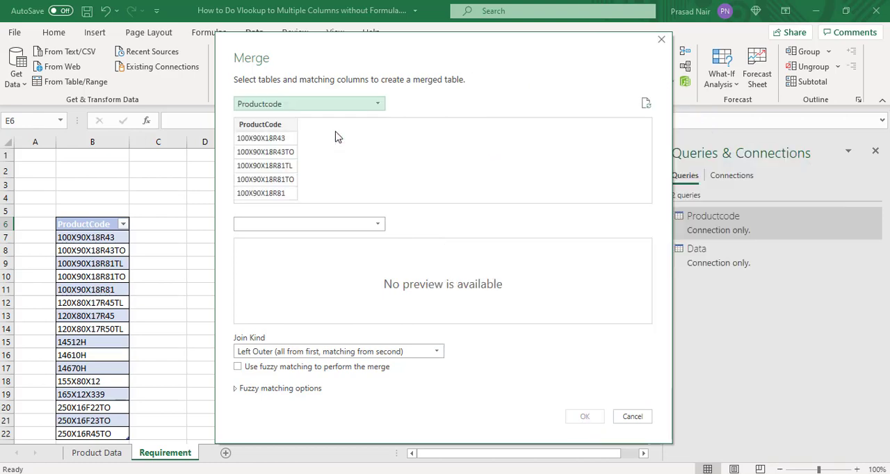
{"action": "left_click", "coordinate": [373, 224]}
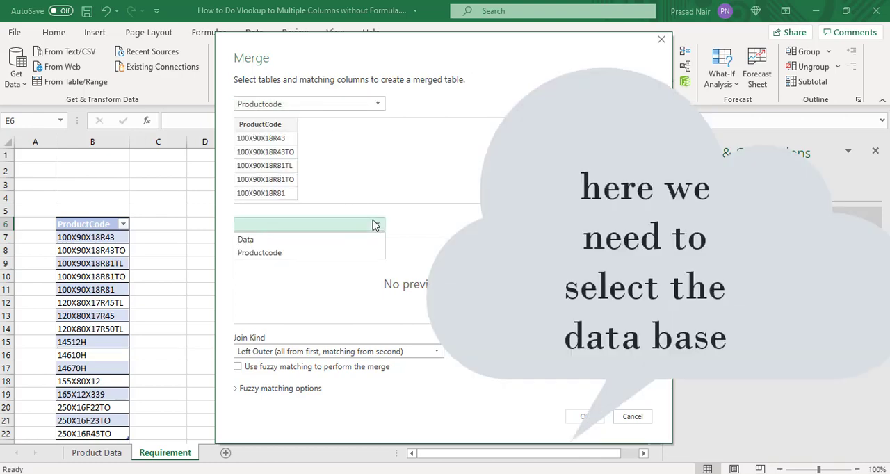
{"action": "left_click", "coordinate": [354, 240]}
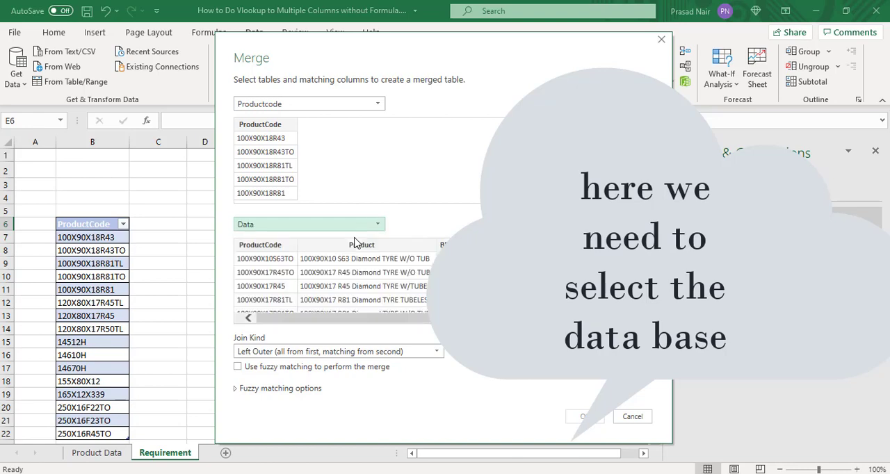
{"action": "left_click", "coordinate": [277, 128]}
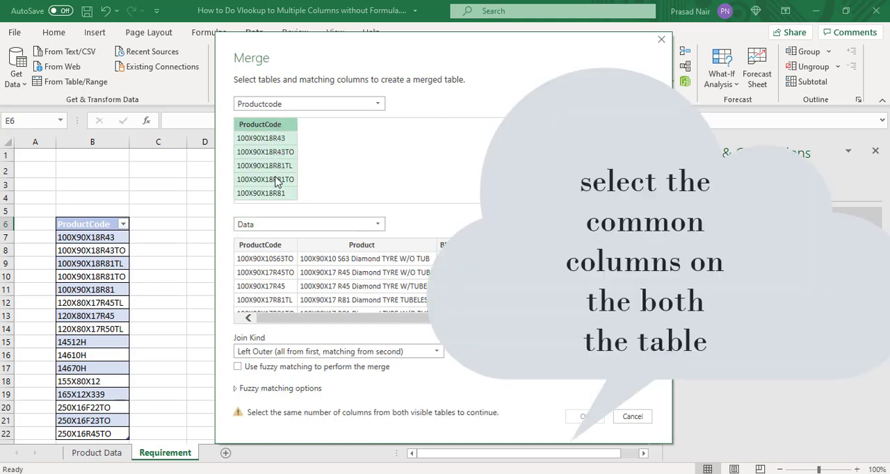
{"action": "left_click", "coordinate": [273, 252]}
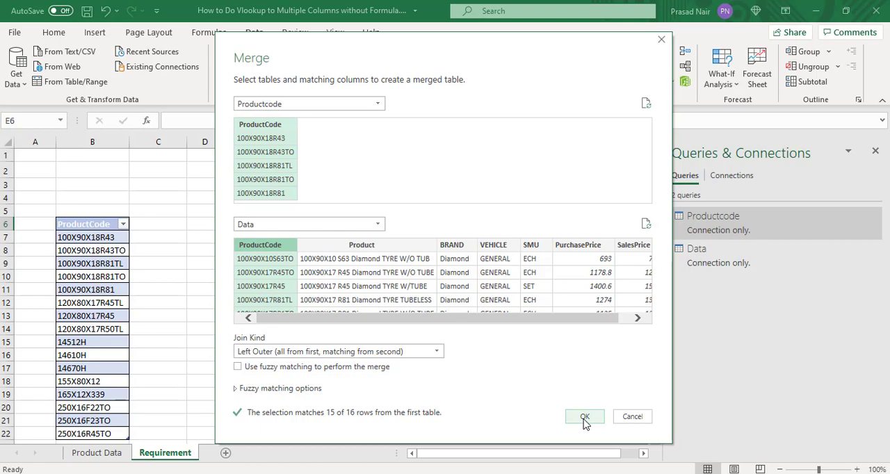
{"action": "left_click", "coordinate": [585, 418]}
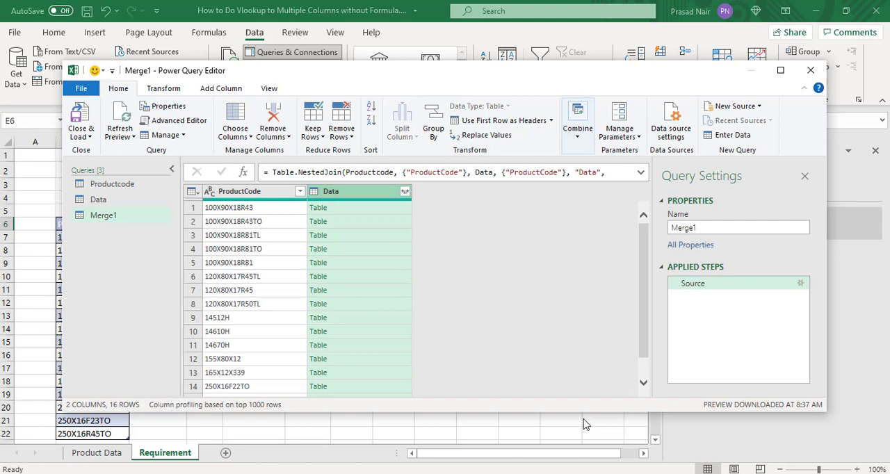
Step: Expand the Data column to Product, BRAND, VEHICLE, SMU, PurchasePrice and SalesPrice, without the original column name as prefix
{"action": "left_click", "coordinate": [404, 192]}
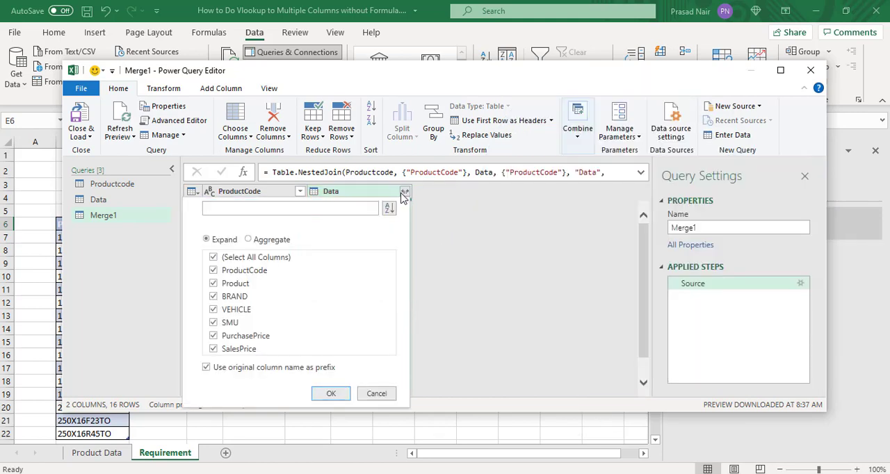
{"action": "left_click", "coordinate": [214, 257]}
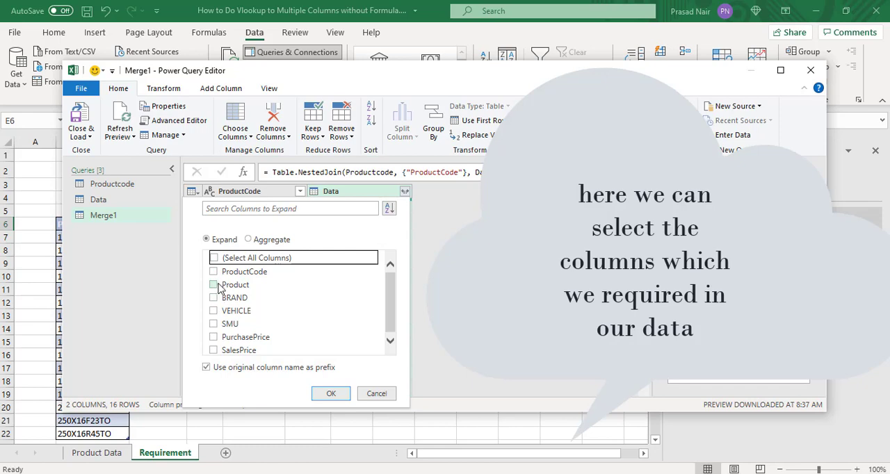
{"action": "left_click", "coordinate": [216, 285]}
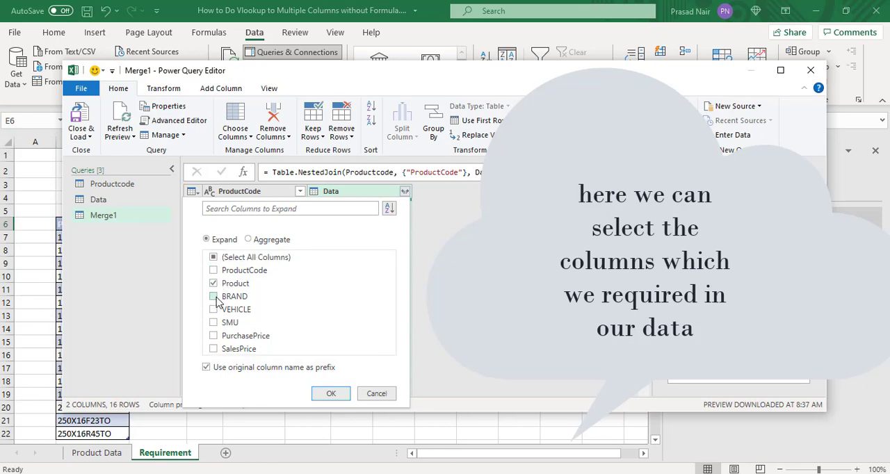
{"action": "left_click", "coordinate": [215, 299]}
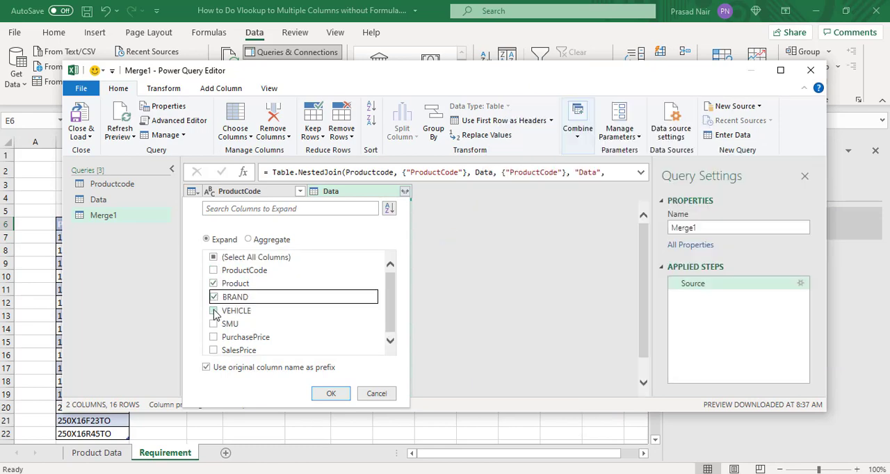
{"action": "left_click", "coordinate": [213, 310]}
{"action": "left_click", "coordinate": [214, 326]}
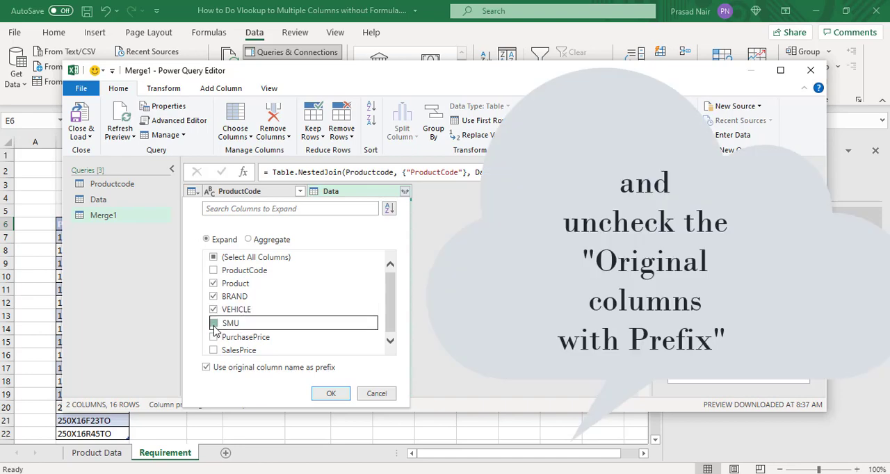
{"action": "left_click", "coordinate": [213, 338]}
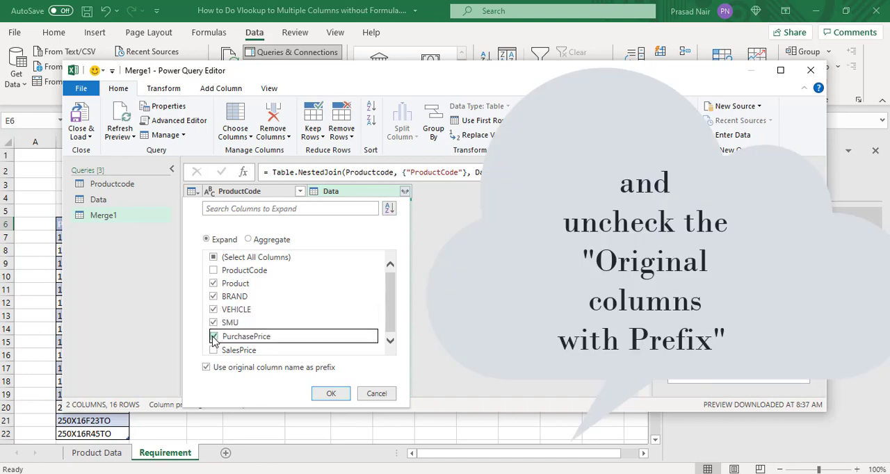
{"action": "left_click", "coordinate": [214, 352]}
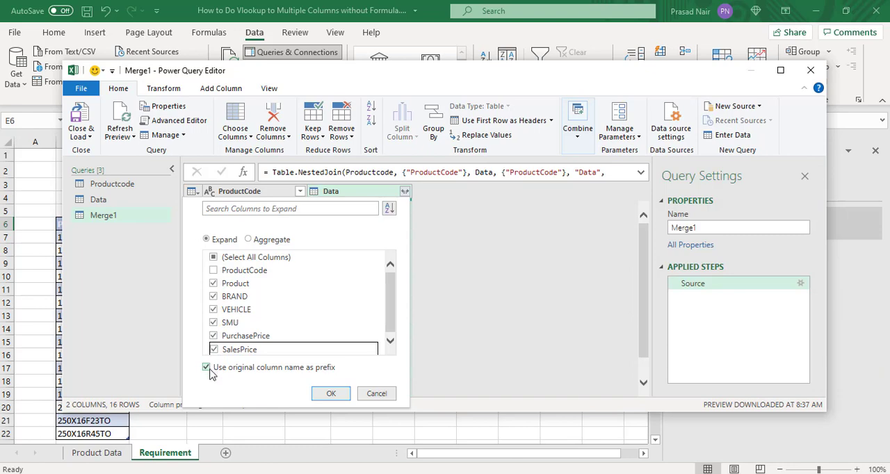
{"action": "left_click", "coordinate": [211, 373]}
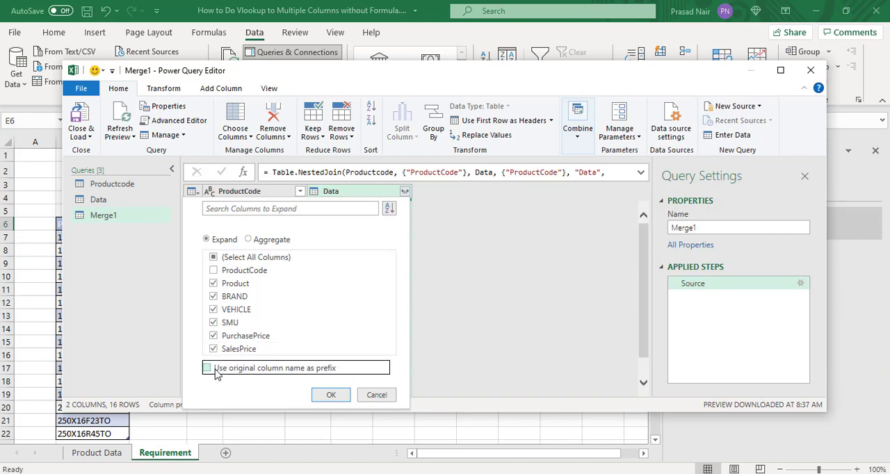
{"action": "left_click", "coordinate": [331, 395]}
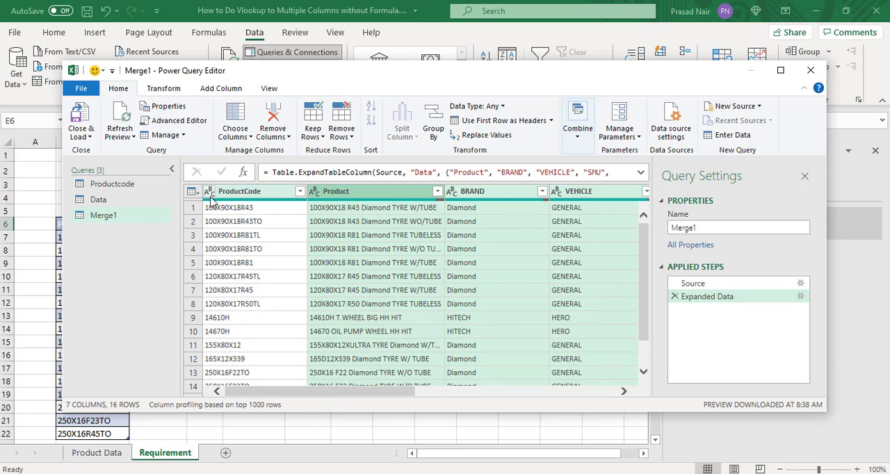
Step: Load the merged query as a table into the existing Requirement worksheet at cell E6
{"action": "left_click", "coordinate": [90, 139]}
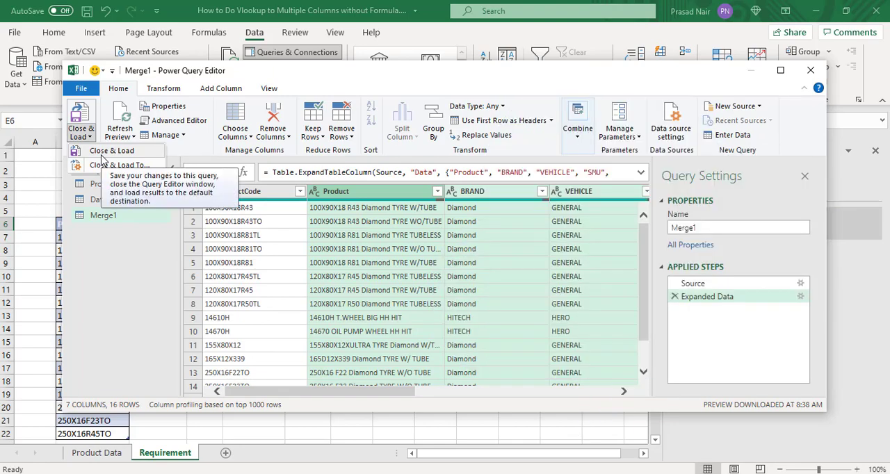
{"action": "left_click", "coordinate": [103, 167]}
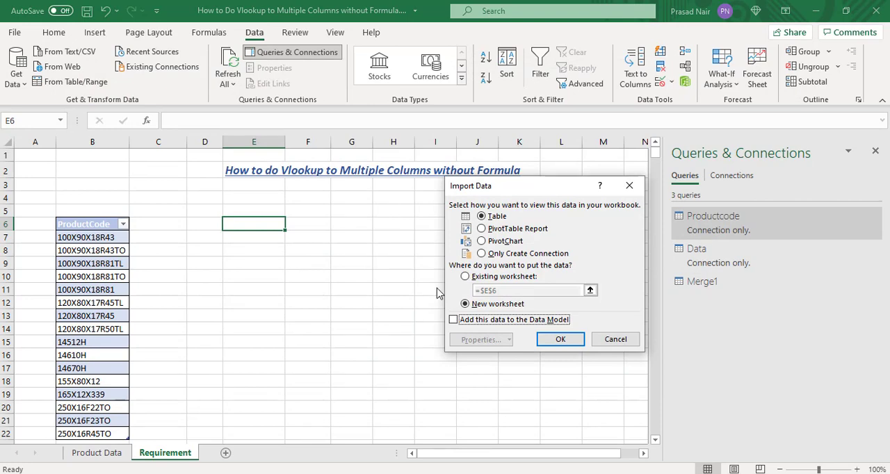
{"action": "left_click", "coordinate": [465, 276]}
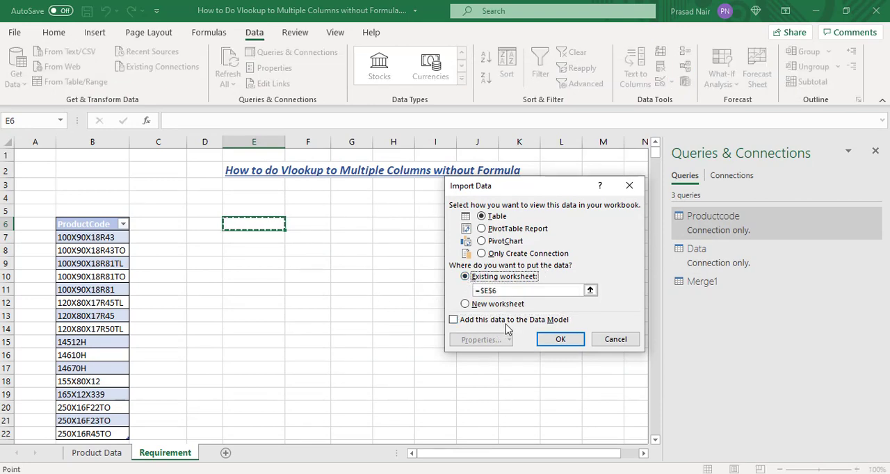
{"action": "left_click", "coordinate": [558, 340]}
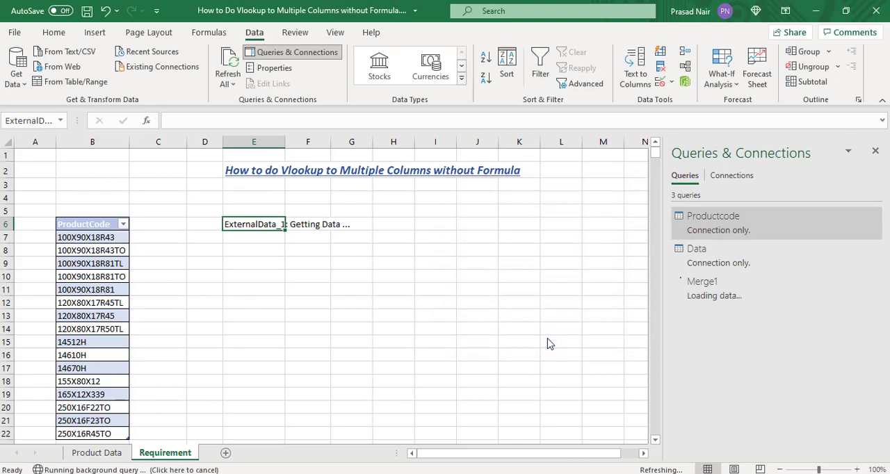
Step: Examine the merged table's detail columns and its product codes down to the last row
{"action": "key", "text": "Down"}
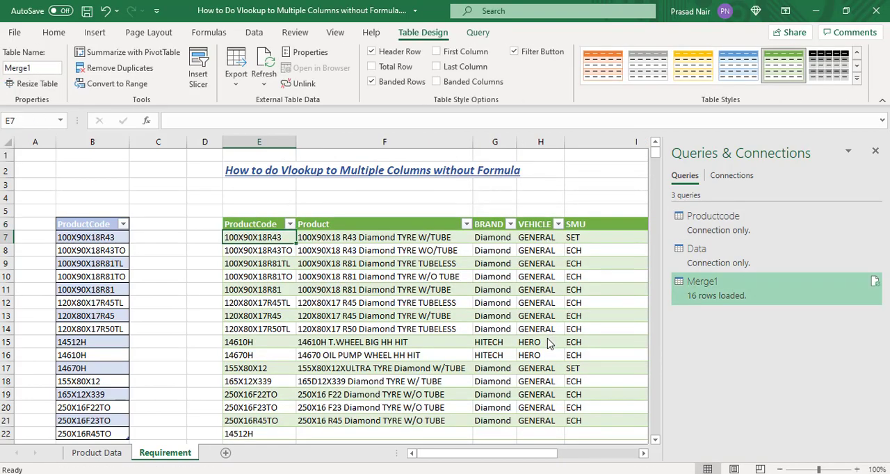
{"action": "key", "text": "Right"}
{"action": "key", "text": "Right"}
{"action": "key", "text": "Right"}
{"action": "key", "text": "Right"}
{"action": "key", "text": "Right"}
{"action": "key", "text": "Right"}
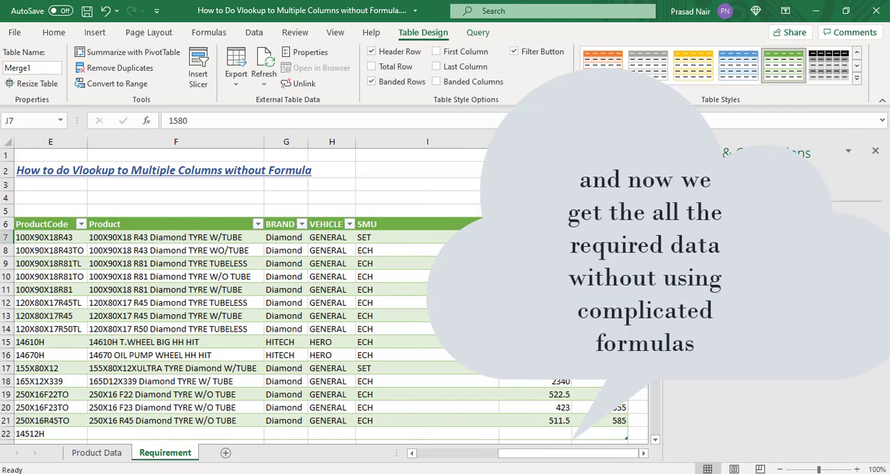
{"action": "key", "text": "Home"}
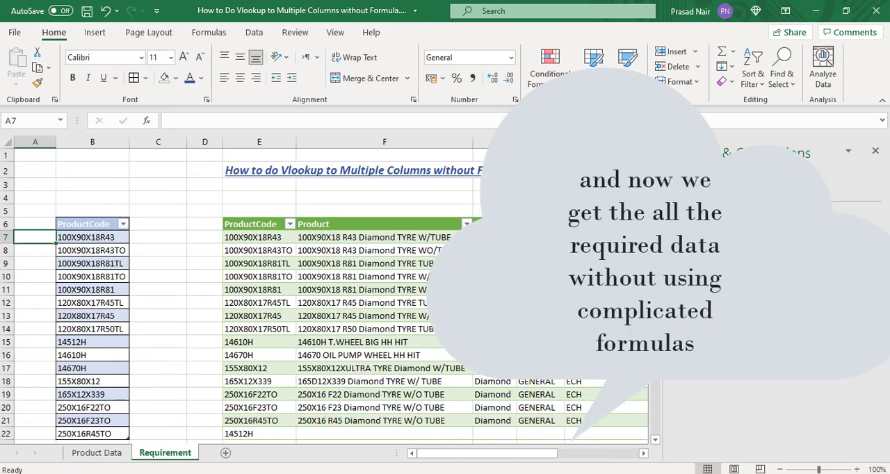
{"action": "key", "text": "Down"}
{"action": "key", "text": "Right"}
{"action": "key", "text": "Right"}
{"action": "key", "text": "Right"}
{"action": "key", "text": "Right"}
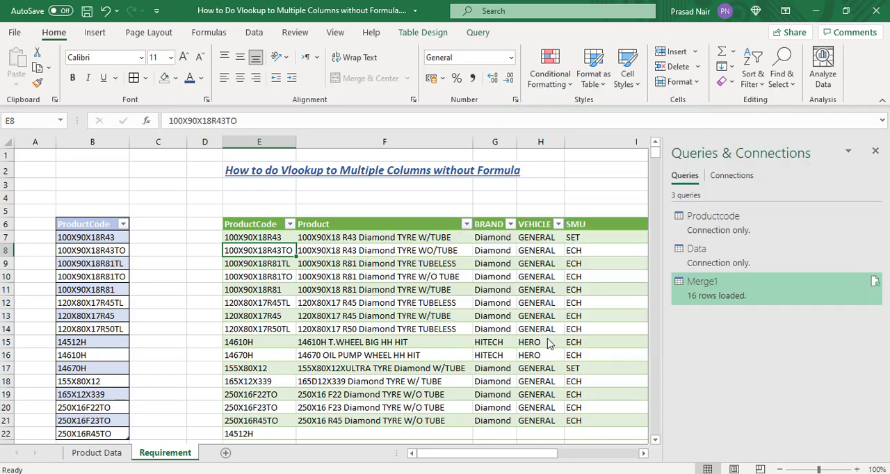
{"action": "key", "text": "Down"}
{"action": "key", "text": "Down"}
{"action": "key", "text": "ctrl+Down"}
{"action": "key", "text": "Down"}
{"action": "key", "text": "Up"}
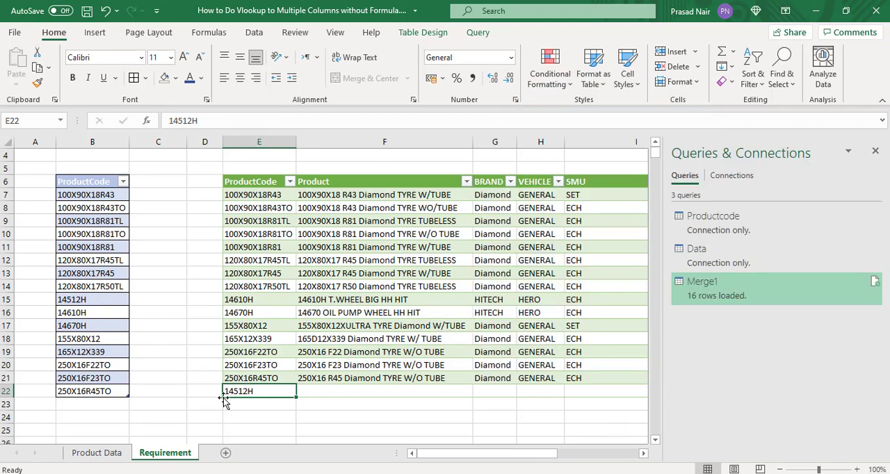
Step: Copy the product code in E22 and search the Product Data sheet for 14512H
{"action": "key", "text": "ctrl+c"}
{"action": "left_click", "coordinate": [115, 452]}
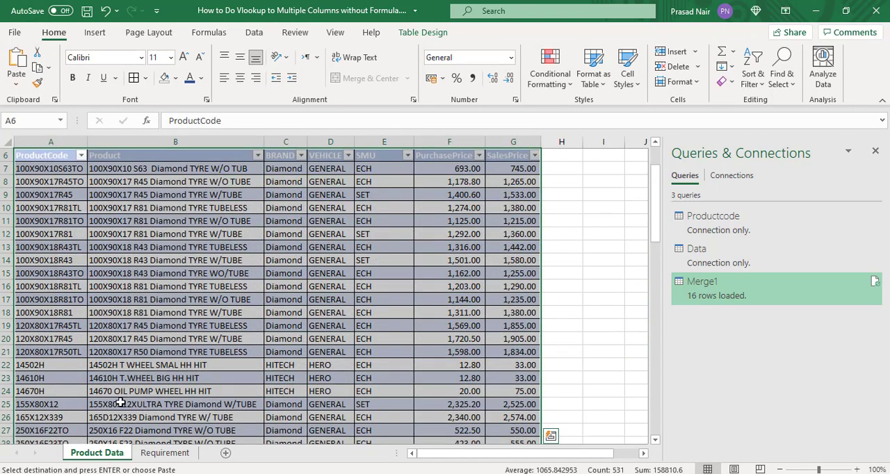
{"action": "left_click", "coordinate": [126, 372]}
{"action": "key", "text": "ctrl+f"}
{"action": "key", "text": "ctrl+v"}
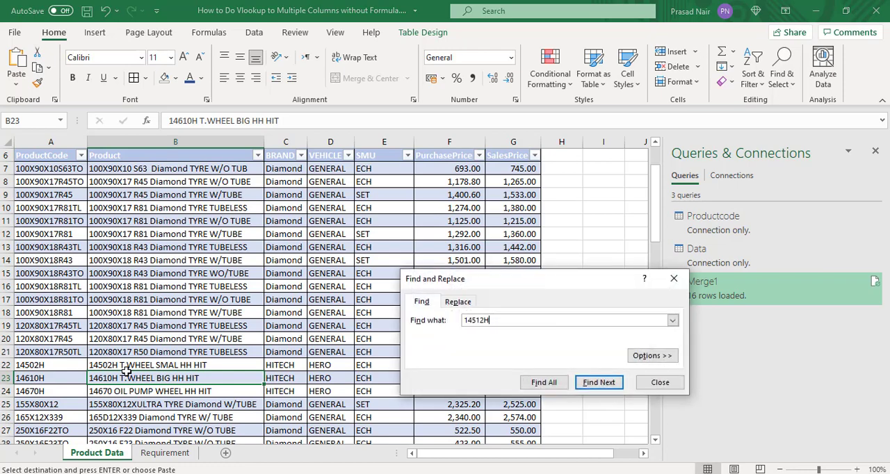
{"action": "key", "text": "Return"}
{"action": "key", "text": "Return"}
{"action": "key", "text": "Escape"}
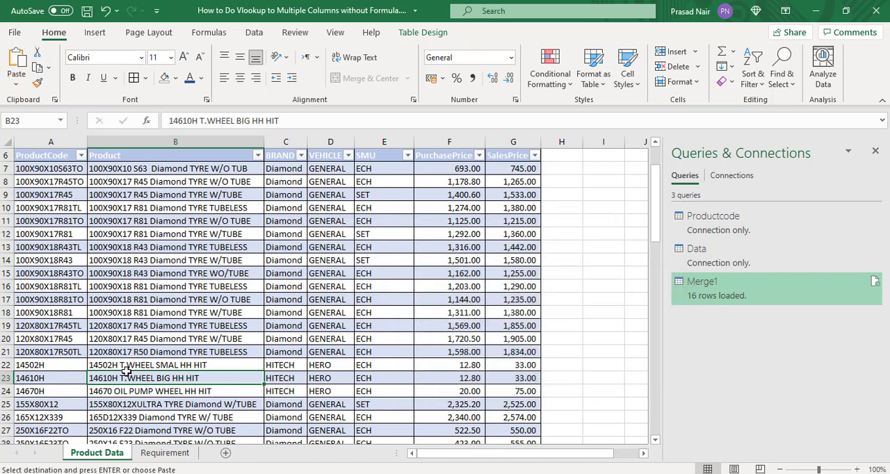
Step: Correct the product code in cell B15 of the Requirement sheet to 14502H
{"action": "left_click", "coordinate": [33, 365]}
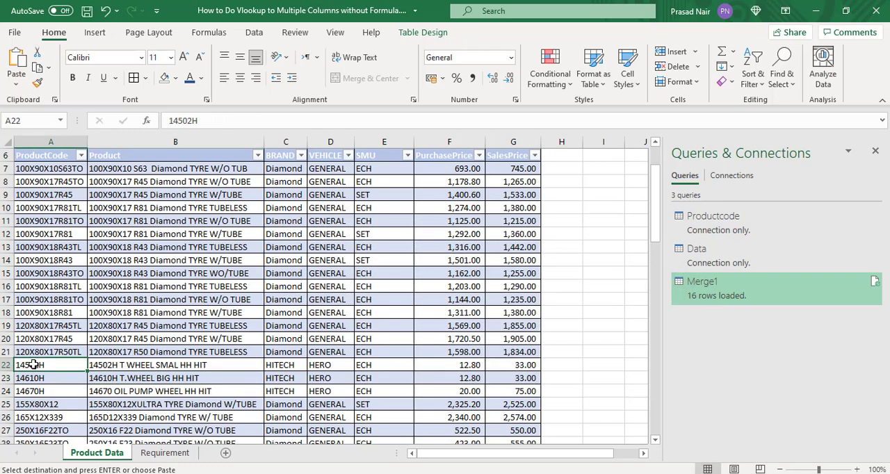
{"action": "left_click", "coordinate": [144, 456]}
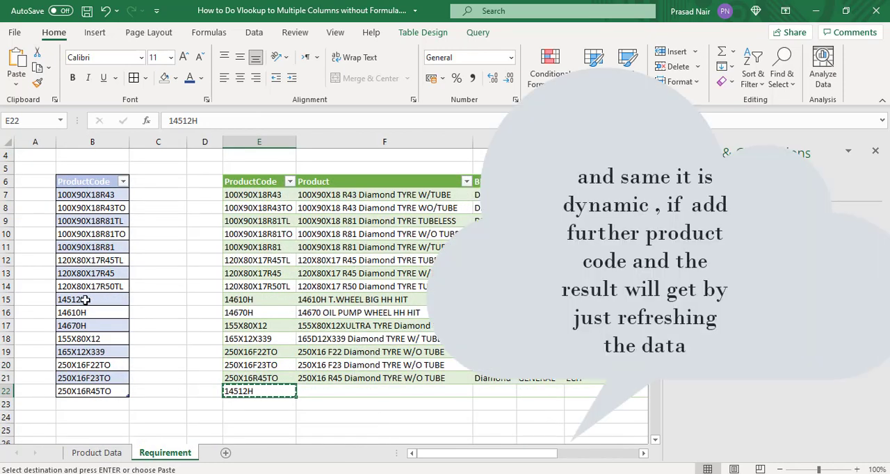
{"action": "left_click", "coordinate": [84, 300]}
{"action": "left_click", "coordinate": [187, 120]}
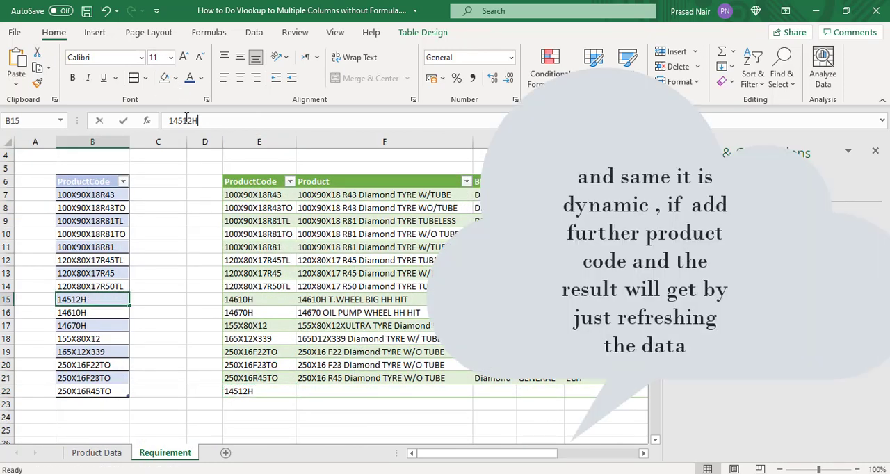
{"action": "key", "text": "BackSpace"}
{"action": "type", "text": "0"}
{"action": "key", "text": "Return"}
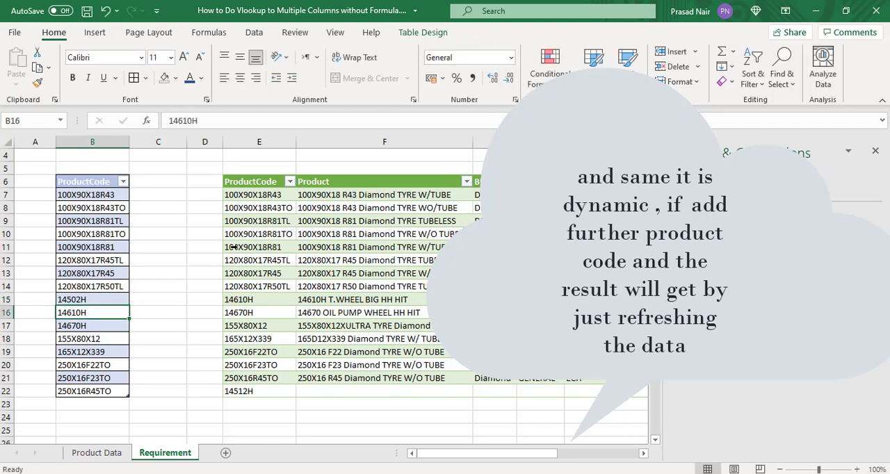
Step: Copy the last four product codes, A78:A81, from the Product Data sheet
{"action": "left_click", "coordinate": [101, 453]}
{"action": "left_click", "coordinate": [50, 425]}
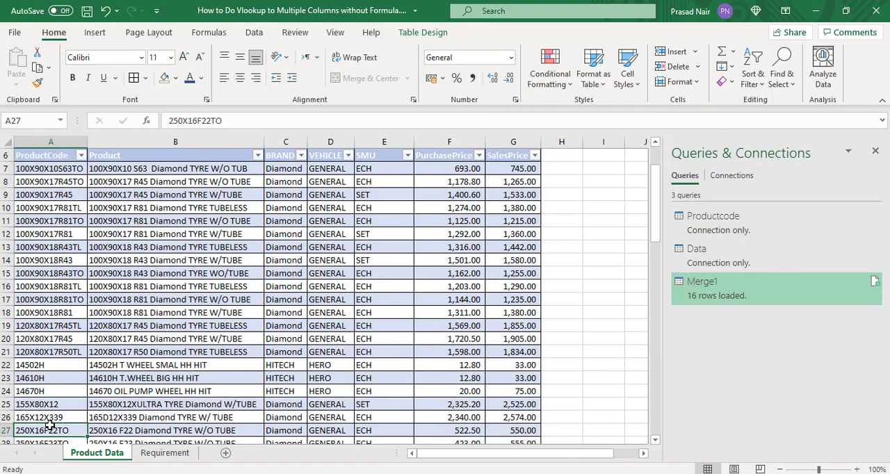
{"action": "key", "text": "ctrl+Down"}
{"action": "key", "text": "Up"}
{"action": "key", "text": "Up"}
{"action": "key", "text": "Up"}
{"action": "key", "text": "shift+Down"}
{"action": "key", "text": "shift+Down"}
{"action": "key", "text": "shift+Down"}
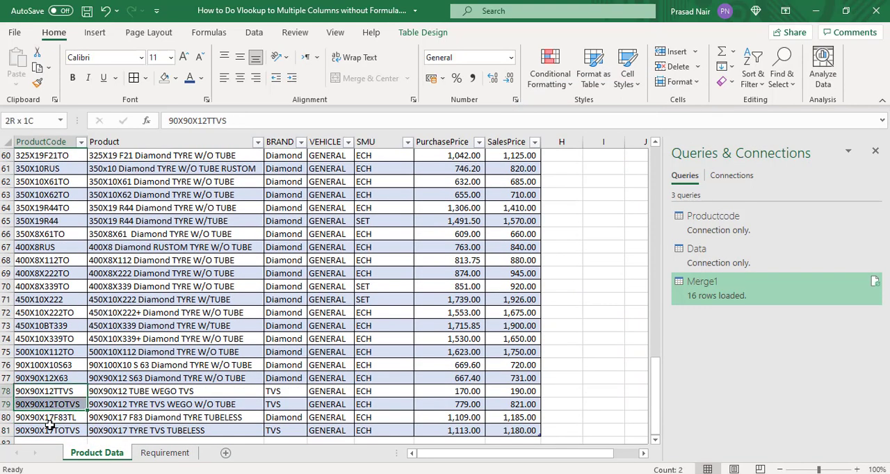
{"action": "key", "text": "ctrl+c"}
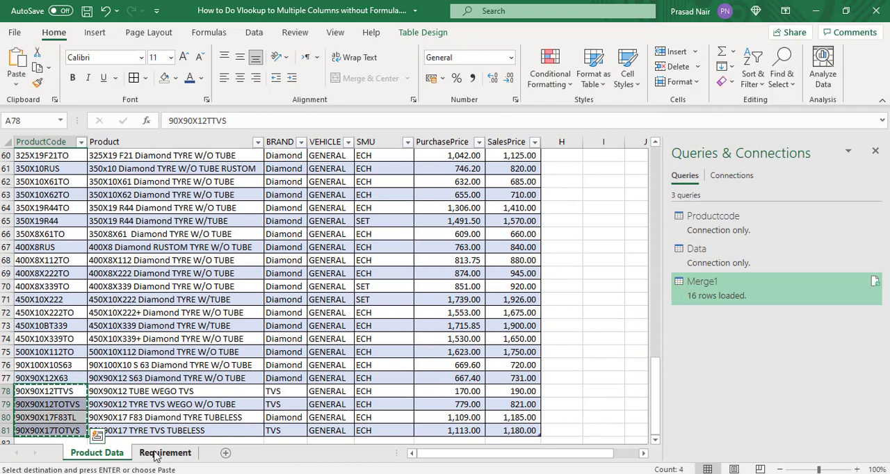
Step: Paste the copied product codes directly below the Requirement sheet's ProductCode list, starting at B23
{"action": "left_click", "coordinate": [159, 453]}
{"action": "left_click", "coordinate": [116, 407]}
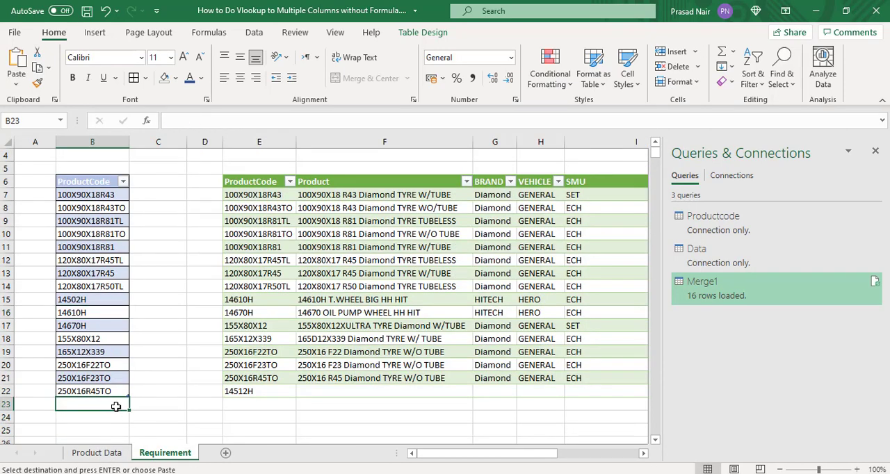
{"action": "key", "text": "ctrl+v"}
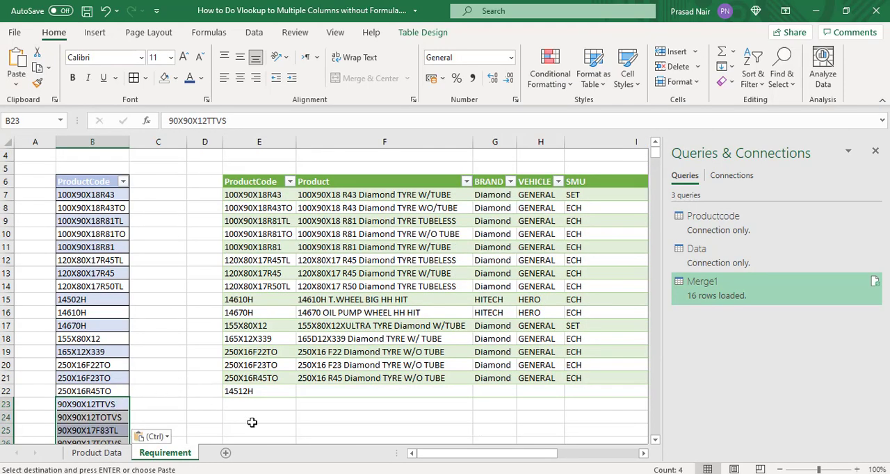
{"action": "left_click", "coordinate": [160, 394]}
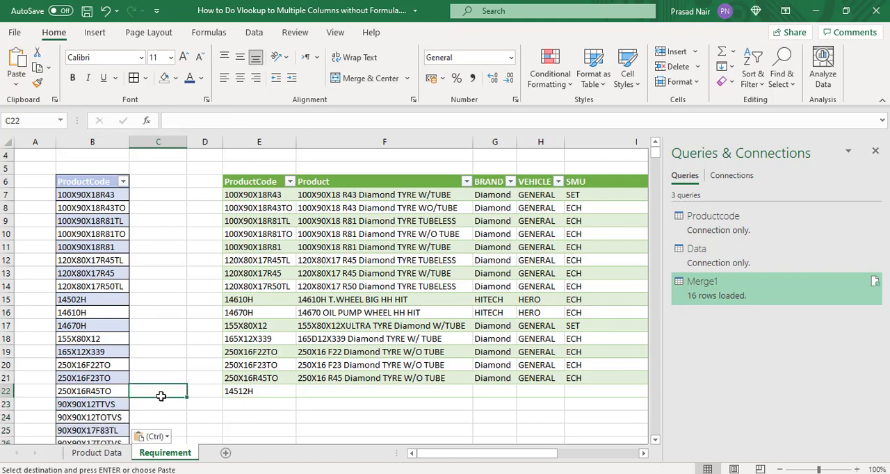
Step: Refresh all queries so the merged table reflects the corrected and added product codes
{"action": "left_click", "coordinate": [310, 211]}
{"action": "left_click", "coordinate": [254, 32]}
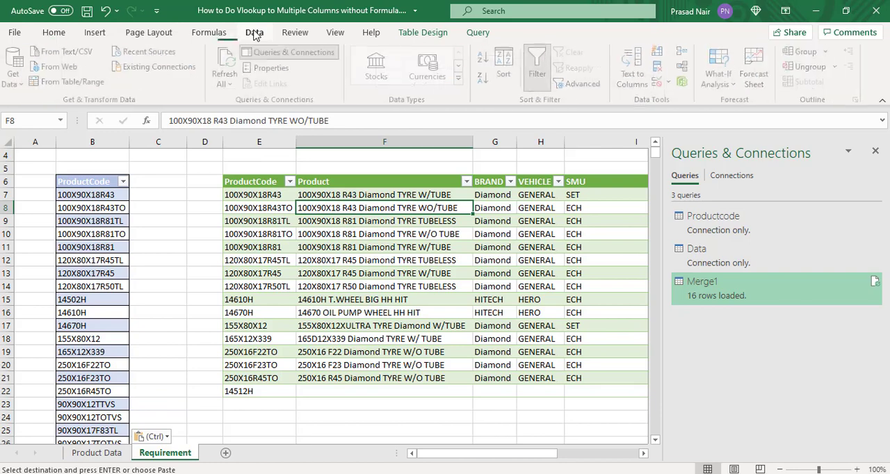
{"action": "left_click", "coordinate": [233, 84]}
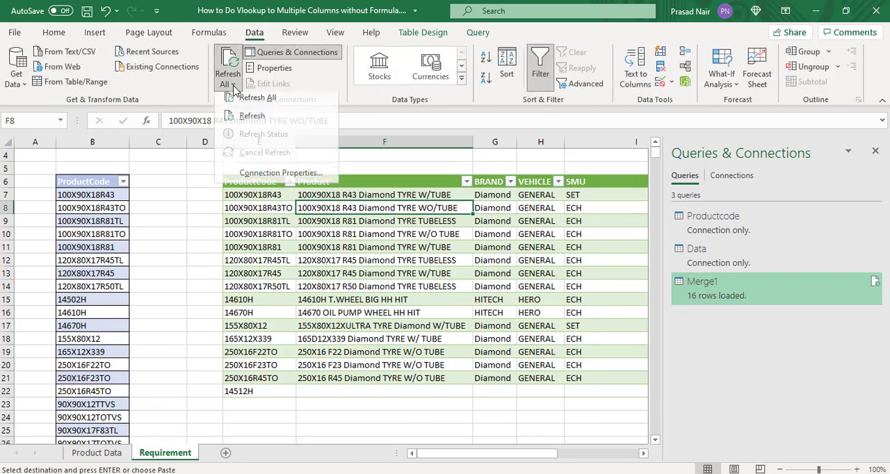
{"action": "left_click", "coordinate": [243, 103]}
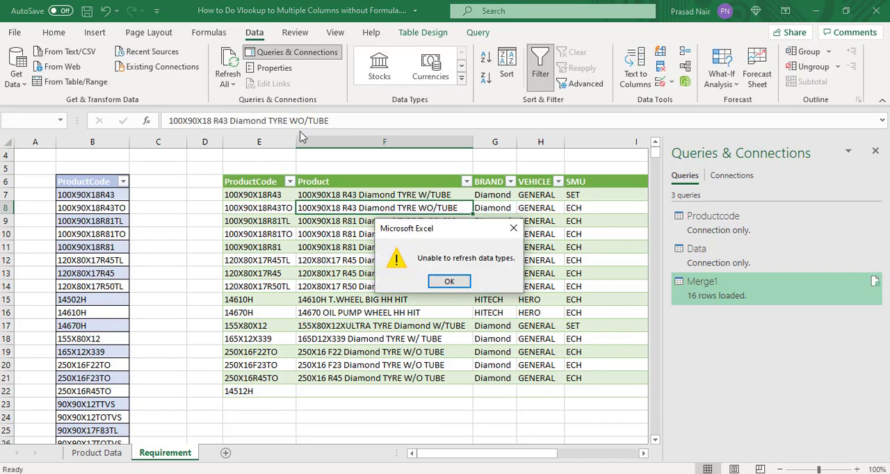
{"action": "left_click", "coordinate": [449, 281]}
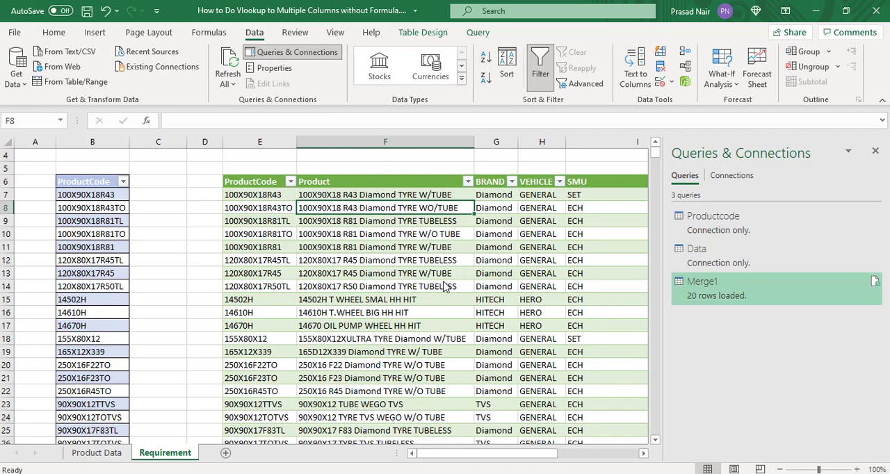
Step: Examine the refreshed merged table's rows for the corrected code 14502H and the four added product codes
{"action": "key", "text": "Down"}
{"action": "key", "text": "Down"}
{"action": "key", "text": "Down"}
{"action": "key", "text": "Down"}
{"action": "key", "text": "Down"}
{"action": "key", "text": "Down"}
{"action": "key", "text": "Down"}
{"action": "key", "text": "Down"}
{"action": "key", "text": "Down"}
{"action": "key", "text": "Down"}
{"action": "key", "text": "Down"}
{"action": "key", "text": "Down"}
{"action": "key", "text": "Down"}
{"action": "key", "text": "Down"}
{"action": "key", "text": "Down"}
{"action": "key", "text": "Down"}
{"action": "key", "text": "Down"}
{"action": "key", "text": "Down"}
{"action": "key", "text": "Down"}
{"action": "key", "text": "Down"}
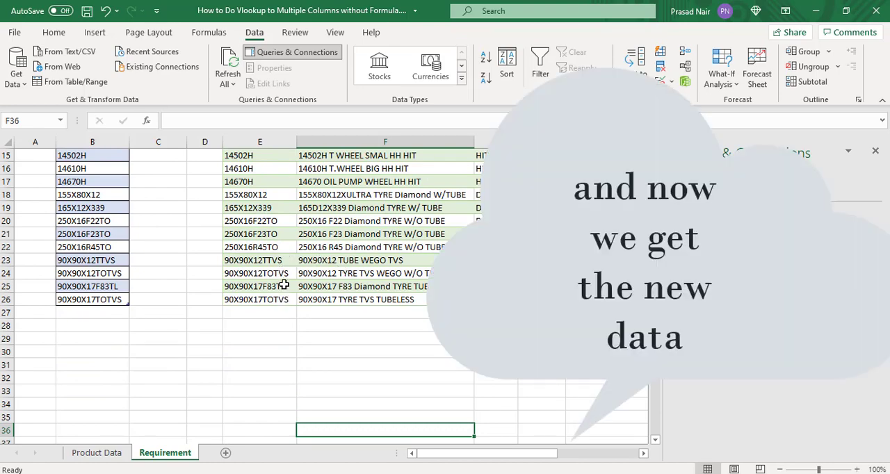
{"action": "left_click", "coordinate": [293, 206]}
{"action": "left_click", "coordinate": [293, 201]}
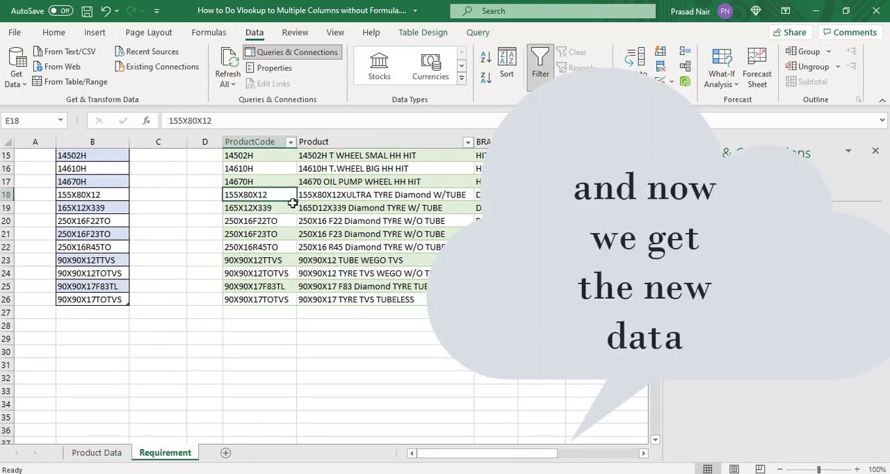
{"action": "key", "text": "ctrl+Up"}
{"action": "key", "text": "Down"}
{"action": "key", "text": "Down"}
{"action": "key", "text": "Down"}
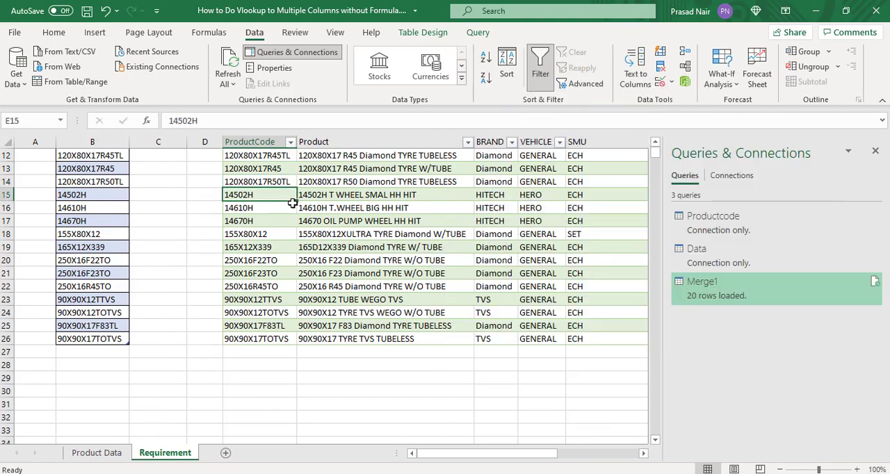
{"action": "key", "text": "Up"}
{"action": "key", "text": "Up"}
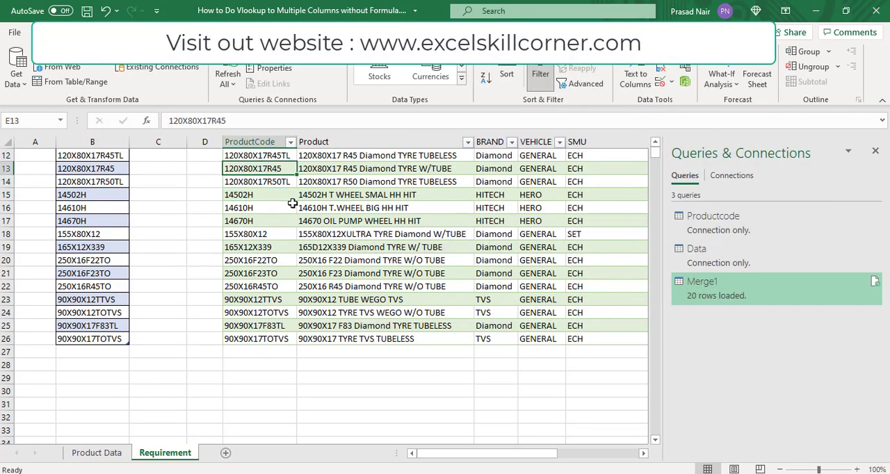
Step: Return to the start of the Requirement sheet and hide Queries & Connections to show the full merged table
{"action": "key", "text": "ctrl+Up"}
{"action": "key", "text": "ctrl+Up"}
{"action": "key", "text": "ctrl+Up"}
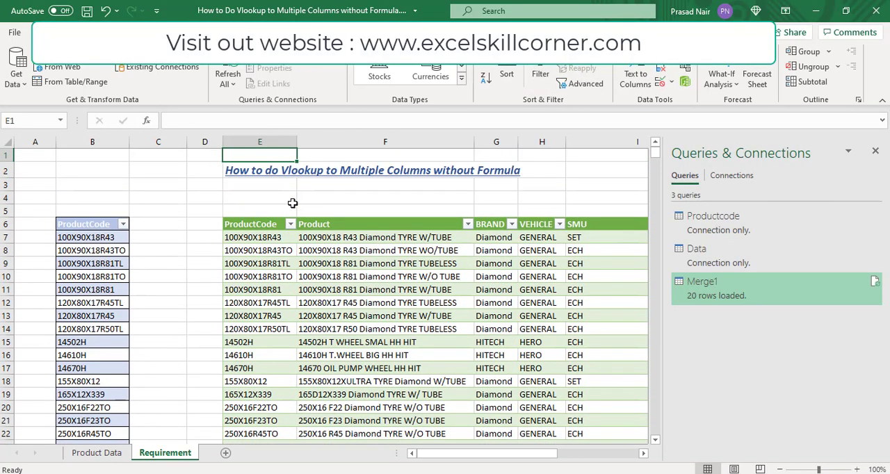
{"action": "left_click", "coordinate": [877, 152]}
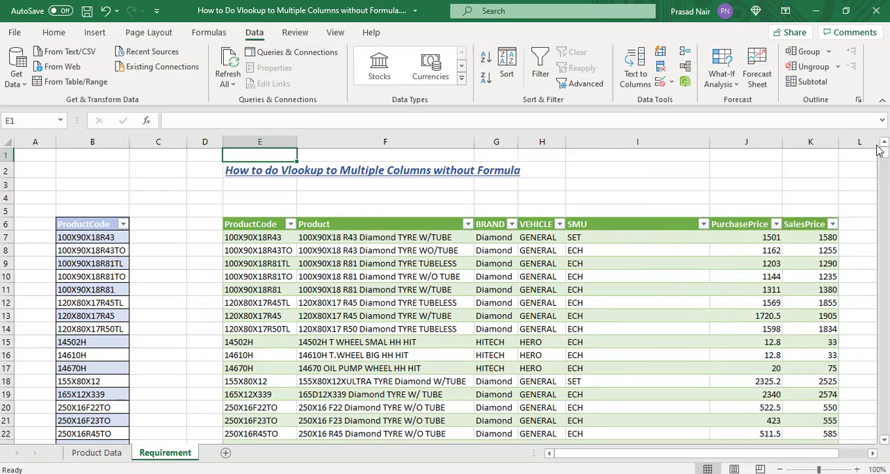
{"action": "left_click", "coordinate": [712, 282]}
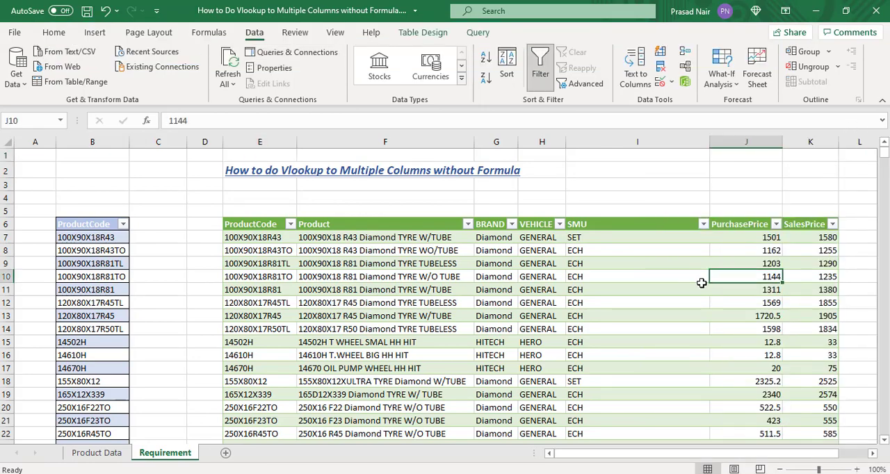